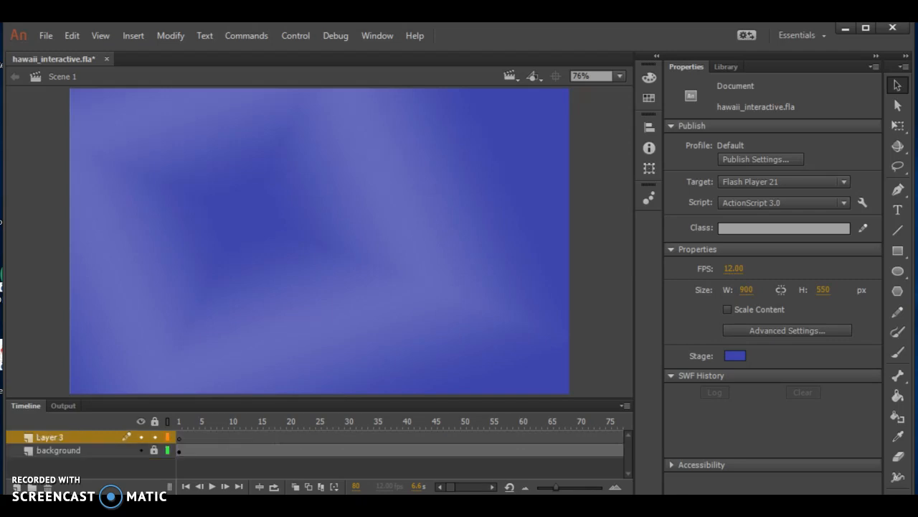
- Rename Layer 3 as navbar
{"action": "double_click", "coordinate": [50, 437]}
{"action": "type", "text": "navbar"}
{"action": "key", "text": "Return"}
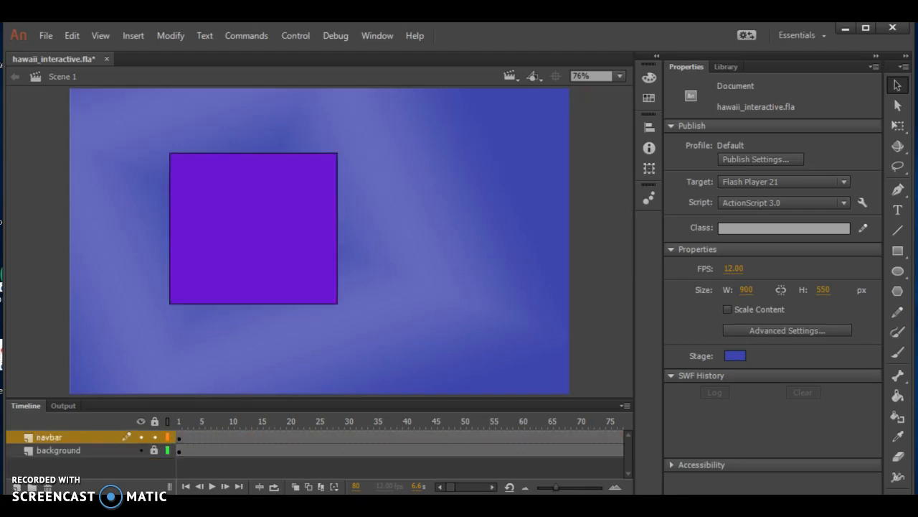
- Align the navbar rectangle to the stage's top-left corner and size it 900 by 130 px, with a blue fill and no stroke
{"action": "left_click", "coordinate": [254, 228]}
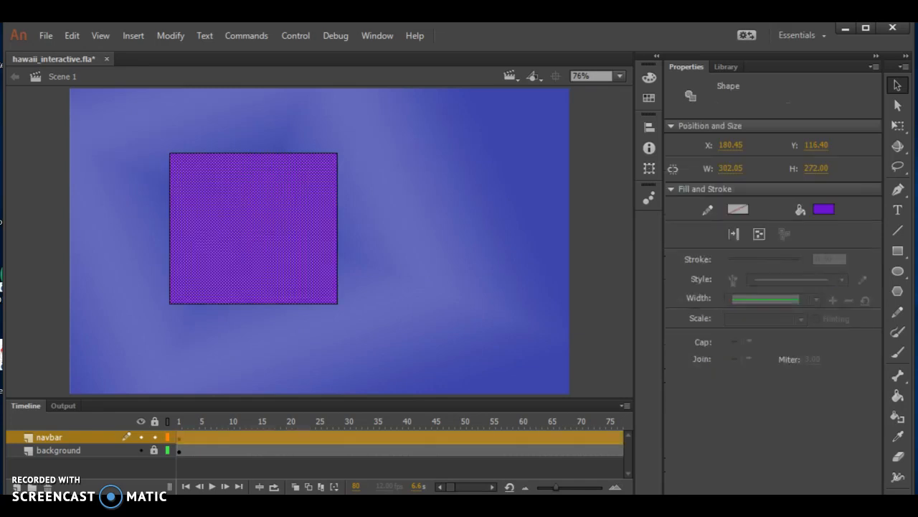
{"action": "double_click", "coordinate": [253, 228]}
{"action": "key", "text": "ctrl+alt+1"}
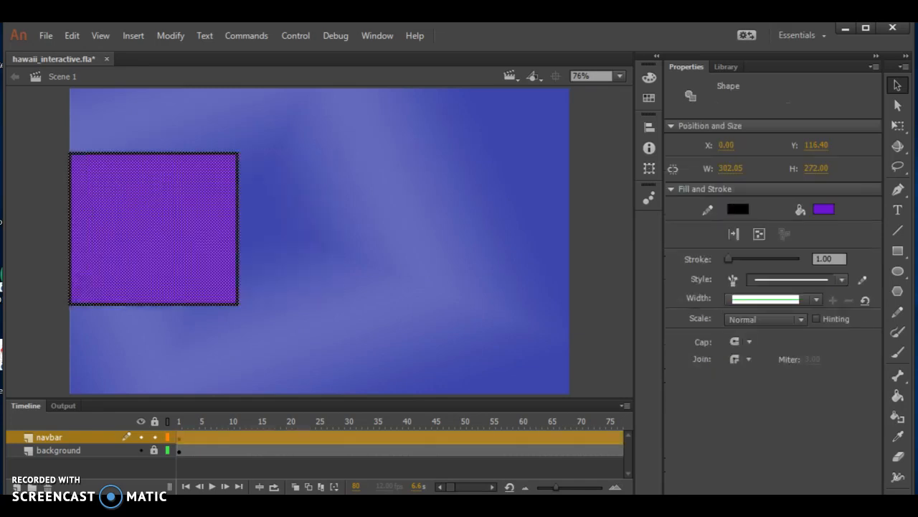
{"action": "key", "text": "ctrl+alt+4"}
{"action": "key", "text": "ctrl+alt+7"}
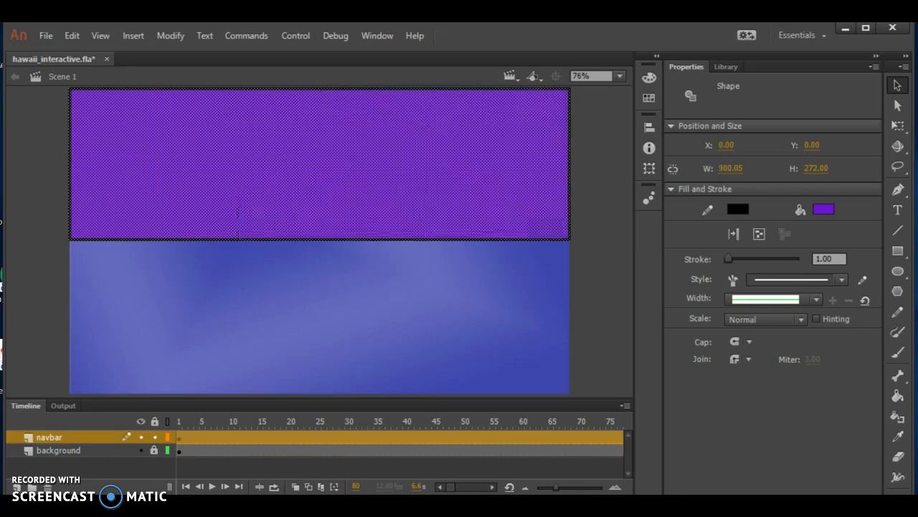
{"action": "key", "text": "Return"}
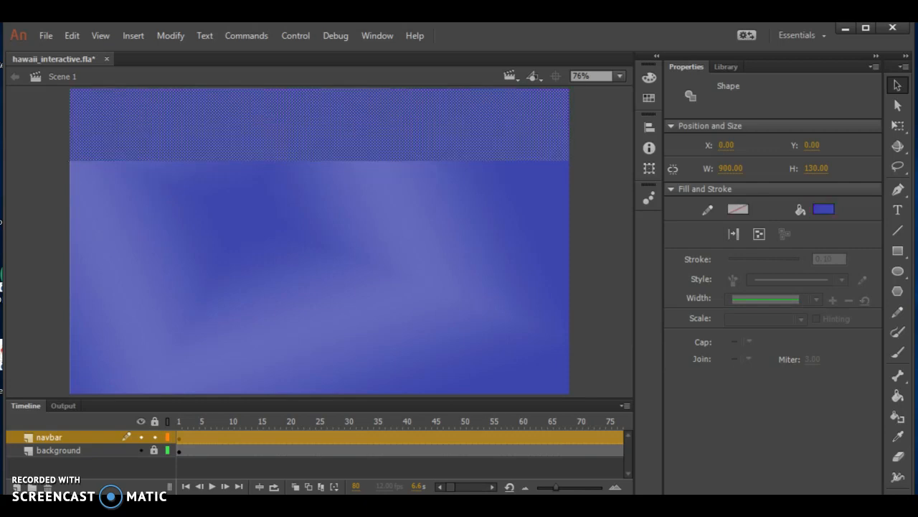
- Lock the navbar layer and add a new layer named title
{"action": "key", "text": "Escape"}
{"action": "left_click", "coordinate": [155, 436]}
{"action": "left_click", "coordinate": [16, 488]}
{"action": "double_click", "coordinate": [50, 437]}
{"action": "type", "text": "title"}
{"action": "key", "text": "Return"}
- Paste the text Hawaii, format it as white Arial Bold 40 pt, and place it at X 15, Y 0
{"action": "type", "text": "Hawaii"}
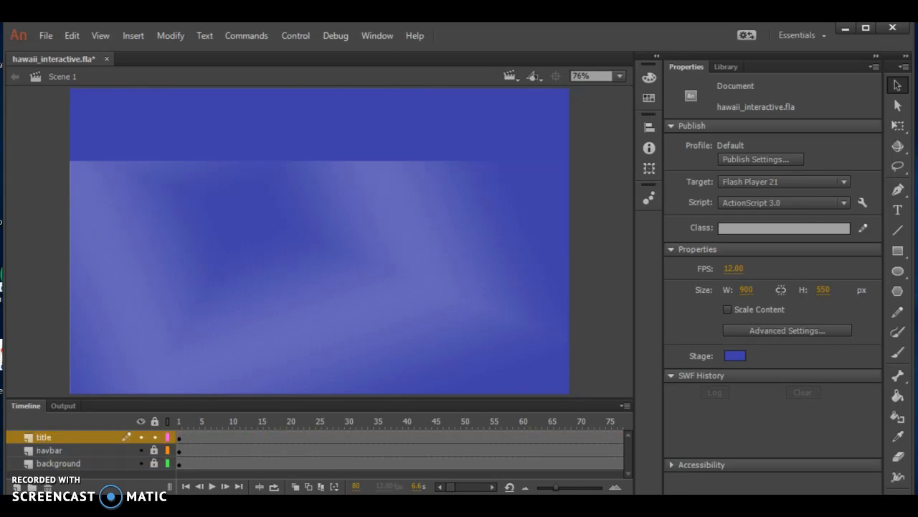
{"action": "left_click", "coordinate": [219, 292]}
{"action": "left_click", "coordinate": [775, 210]}
{"action": "type", "text": "Arial"}
{"action": "key", "text": "Return"}
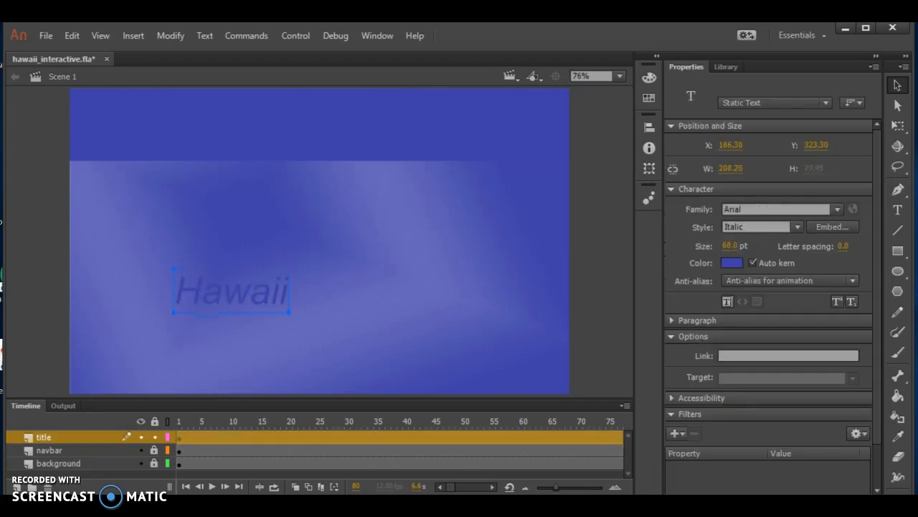
{"action": "key", "text": "Down"}
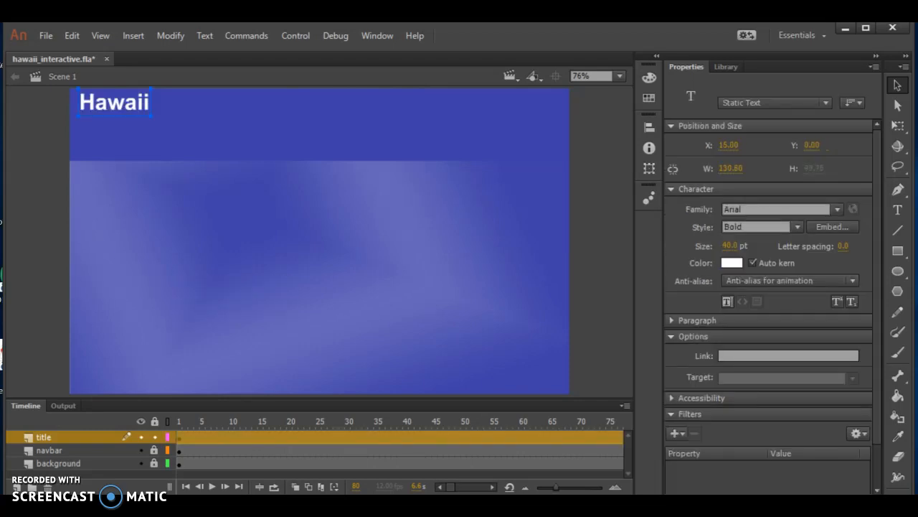
- Lock the title layer and add a new layer named text
{"action": "left_click", "coordinate": [154, 437]}
{"action": "left_click", "coordinate": [17, 487]}
{"action": "double_click", "coordinate": [49, 437]}
{"action": "type", "text": "text"}
{"action": "key", "text": "Return"}
- Paste the paragraph describing Hawaii as the fiftieth US state and wrap it in a text box about 643 px wide at X 125
{"action": "key", "text": "ctrl+v"}
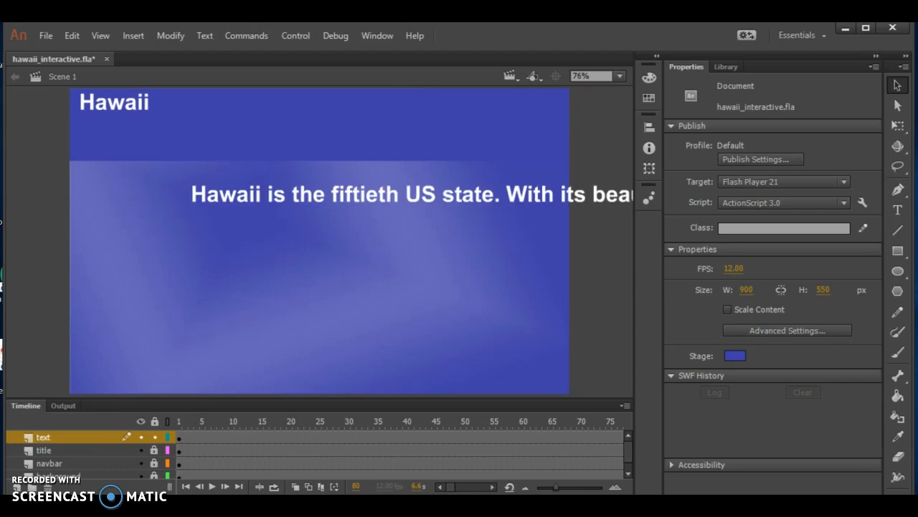
{"action": "left_click_drag", "start_coordinate": [344, 195], "coordinate": [224, 195]}
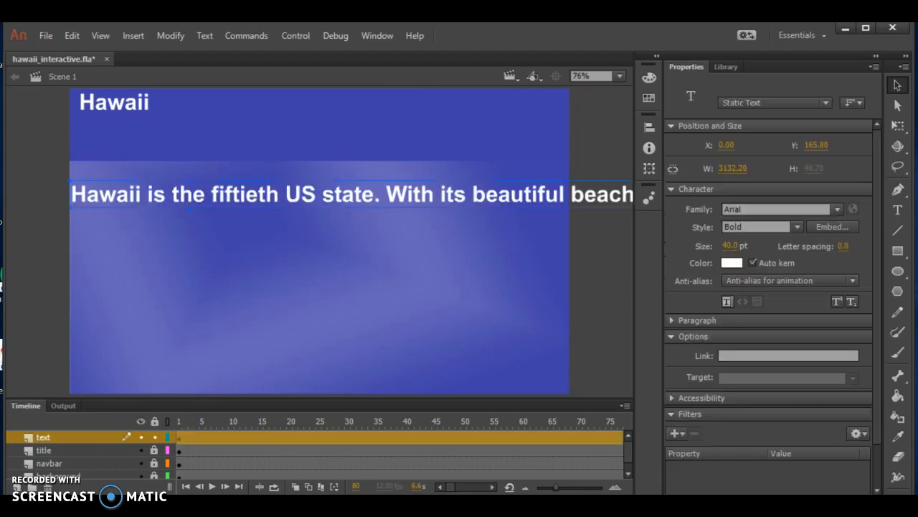
{"action": "left_click_drag", "start_coordinate": [624, 195], "coordinate": [2, 175]}
{"action": "left_click_drag", "start_coordinate": [459, 174], "coordinate": [584, 174]}
{"action": "left_click_drag", "start_coordinate": [733, 169], "coordinate": [459, 168]}
{"action": "left_click_drag", "start_coordinate": [734, 145], "coordinate": [897, 145]}
{"action": "left_click_drag", "start_coordinate": [215, 201], "coordinate": [472, 253]}
{"action": "left_click_drag", "start_coordinate": [610, 213], "coordinate": [394, 213]}
{"action": "left_click_drag", "start_coordinate": [301, 252], "coordinate": [404, 236]}
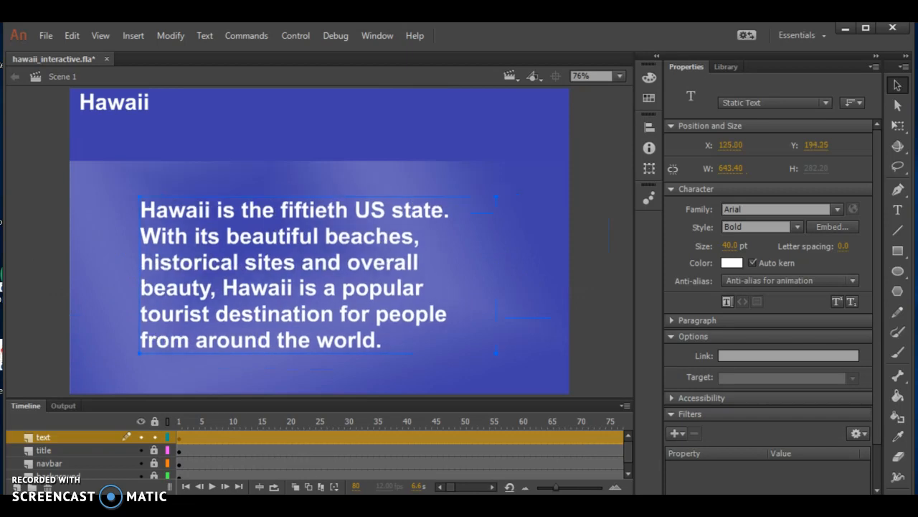
- Set the paragraph text box's Y position to 200 and its width to 700
{"action": "type", "text": "200"}
{"action": "key", "text": "Return"}
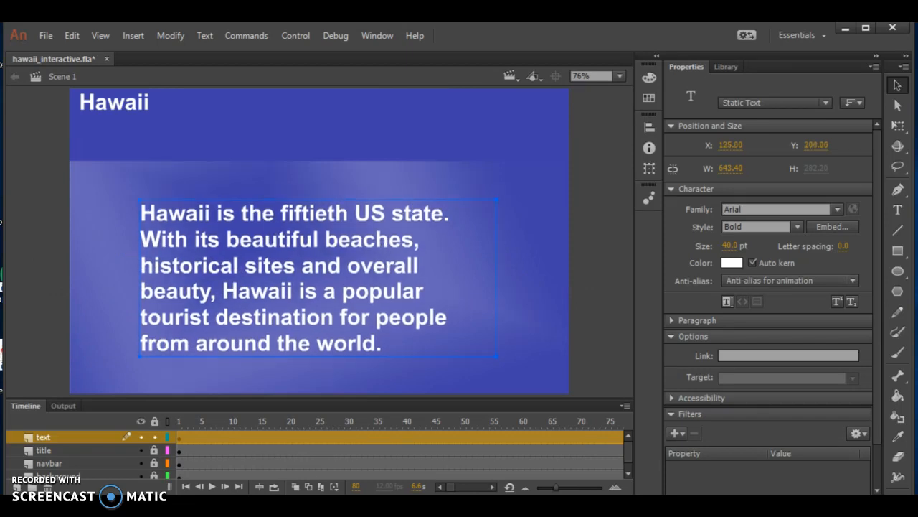
{"action": "type", "text": "700"}
{"action": "key", "text": "Return"}
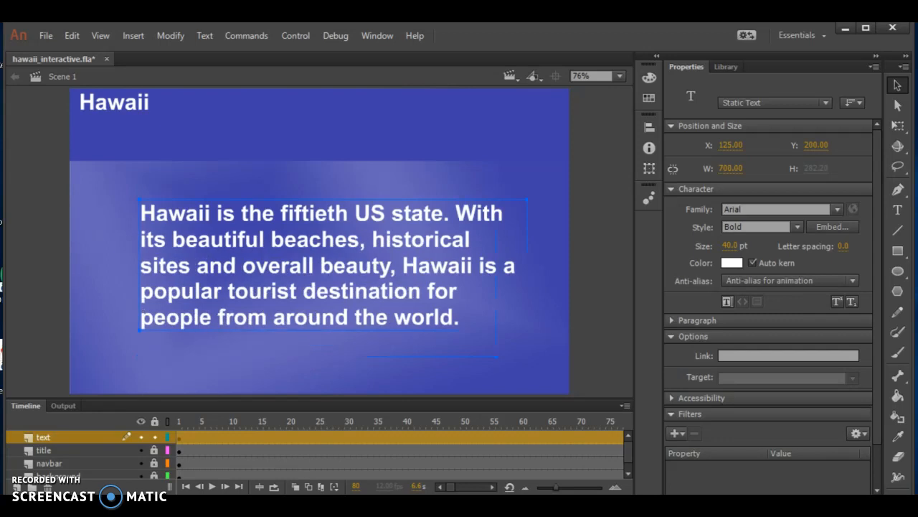
- Lock the text layer and add a new layer named buttons
{"action": "left_click", "coordinate": [154, 437]}
{"action": "left_click", "coordinate": [17, 487]}
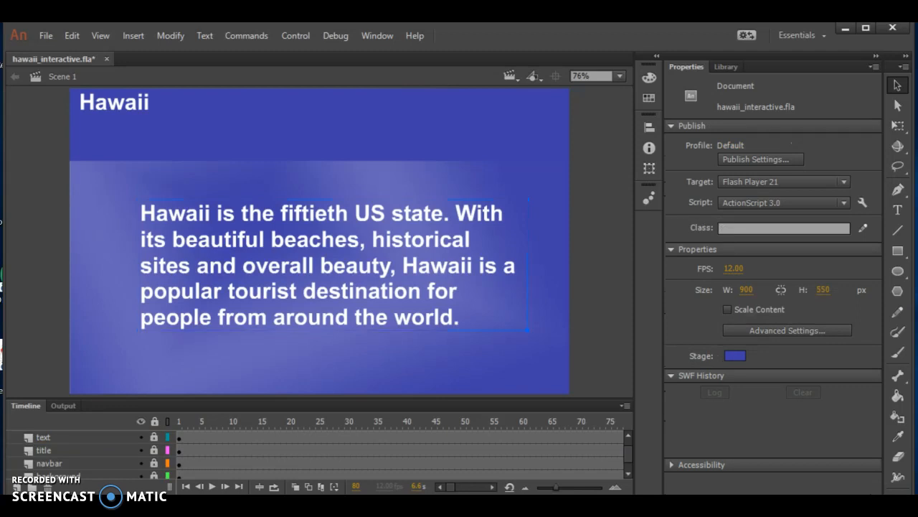
{"action": "double_click", "coordinate": [49, 437]}
{"action": "type", "text": "buttons"}
{"action": "key", "text": "Return"}
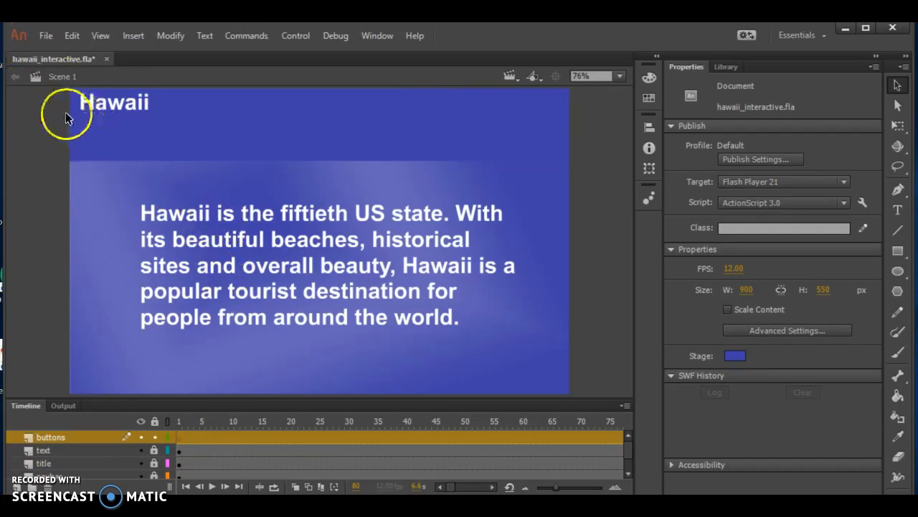
- Preview the pic2_a bitmap among the document's library items
{"action": "left_click", "coordinate": [730, 63]}
{"action": "left_click", "coordinate": [725, 63]}
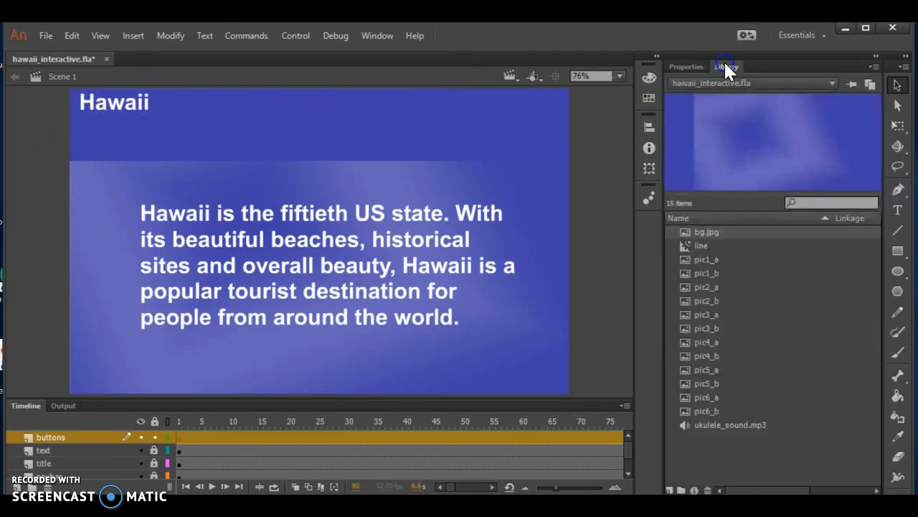
{"action": "left_click", "coordinate": [711, 286]}
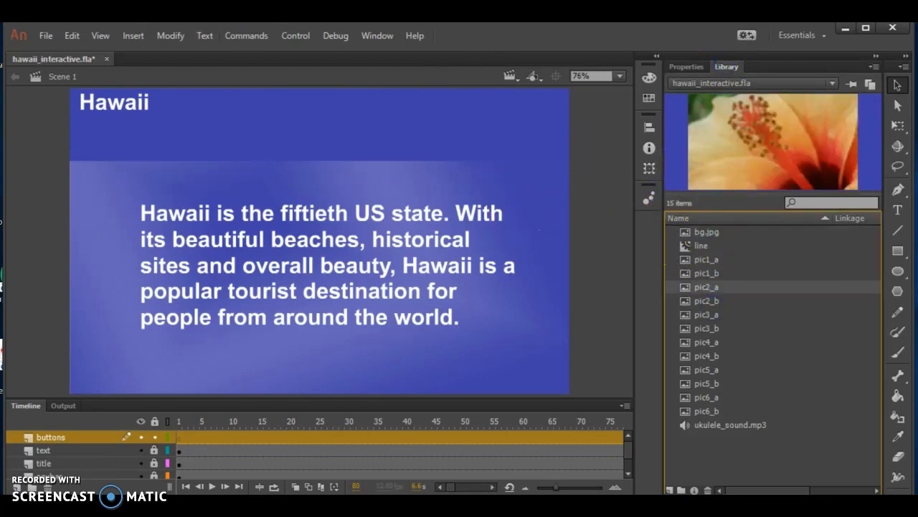
- Create a new symbol named button1 of type Button
{"action": "left_click", "coordinate": [133, 37]}
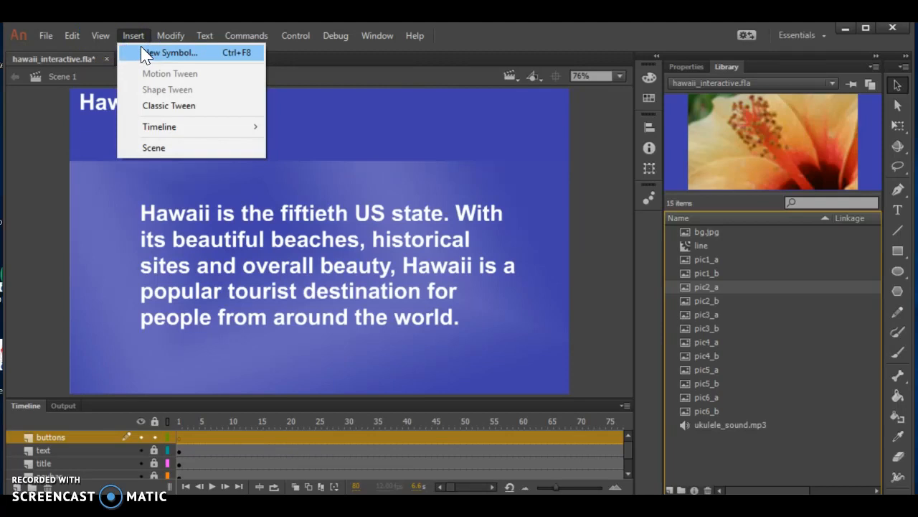
{"action": "left_click", "coordinate": [143, 51]}
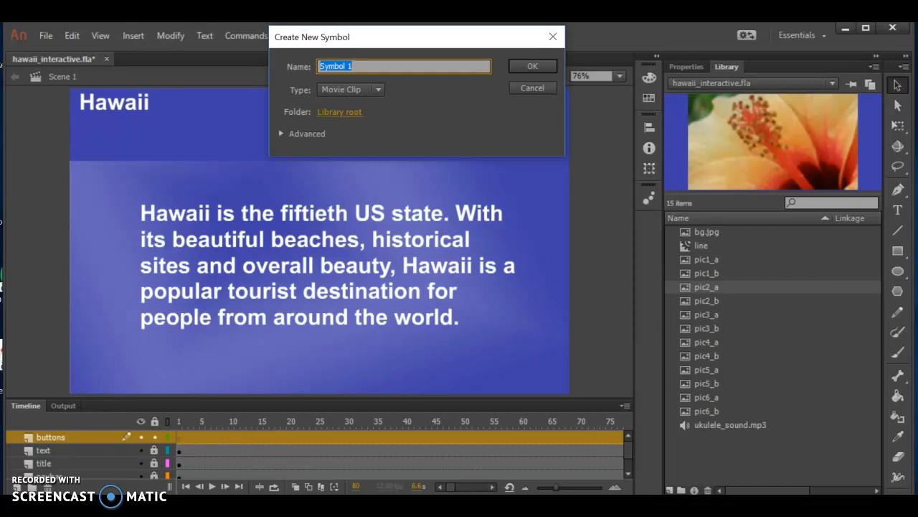
{"action": "type", "text": "button1"}
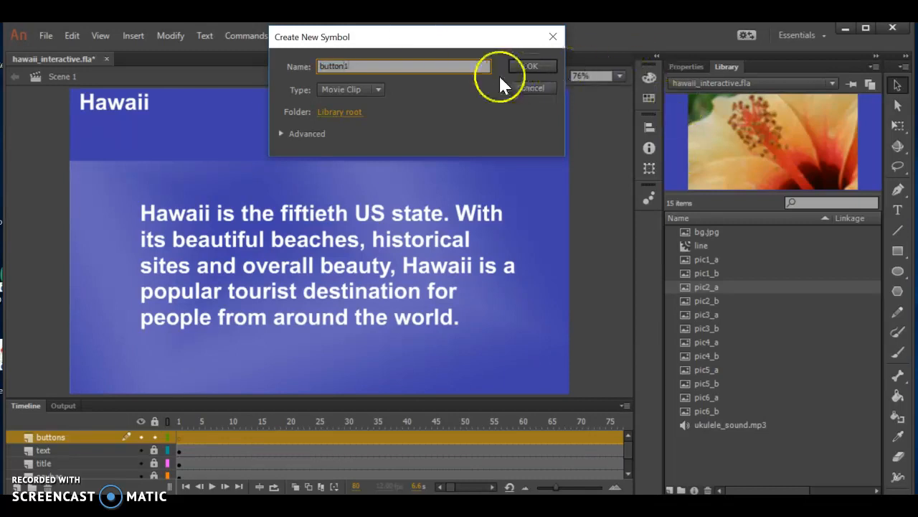
{"action": "left_click", "coordinate": [366, 89]}
{"action": "left_click", "coordinate": [355, 120]}
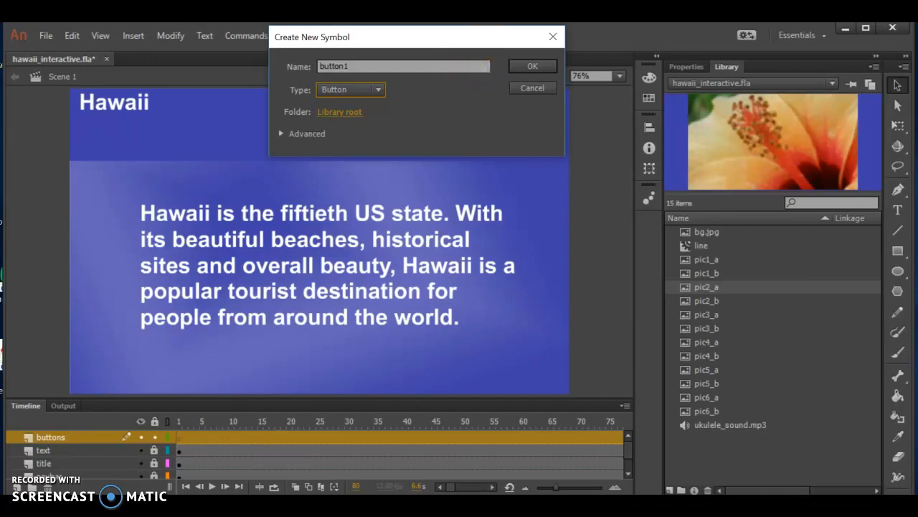
{"action": "left_click", "coordinate": [377, 89]}
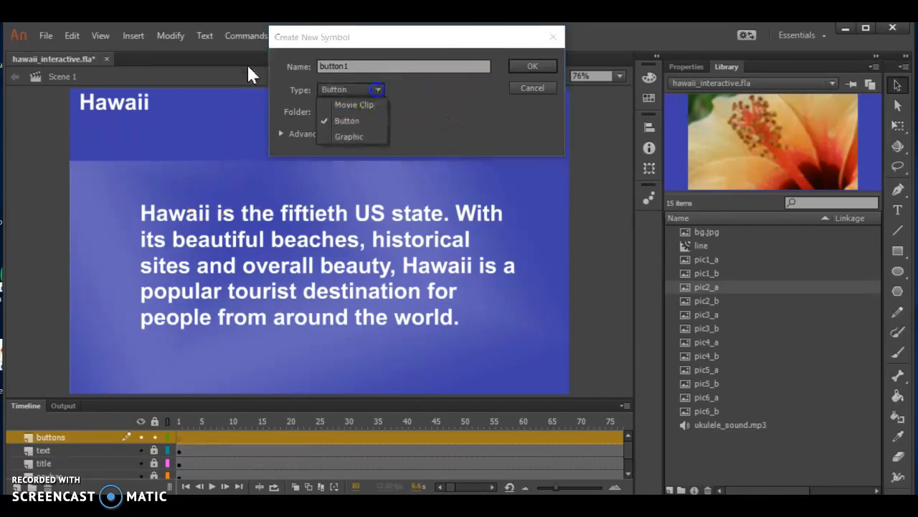
{"action": "left_click", "coordinate": [535, 64]}
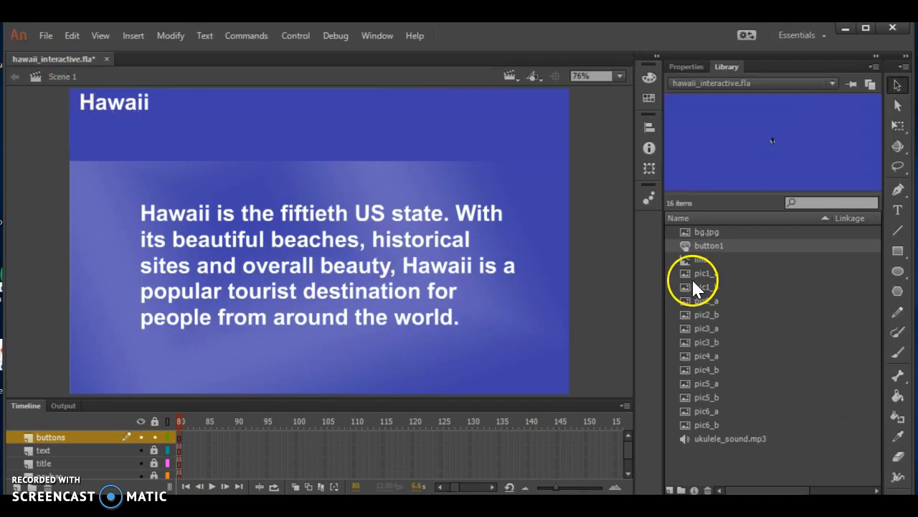
- Open the button1 symbol for editing and place the pic1_a bitmap in its Up frame, with its top-left corner at the registration point
{"action": "double_click", "coordinate": [687, 248]}
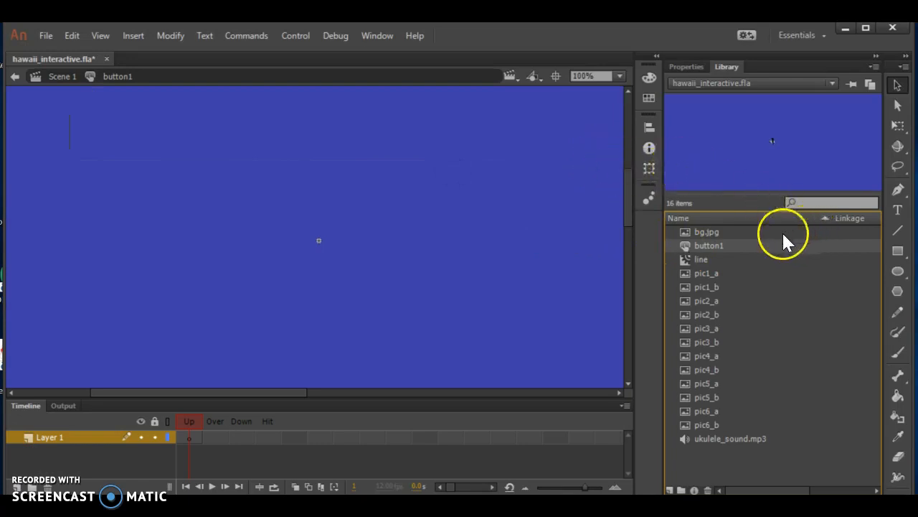
{"action": "left_click", "coordinate": [713, 274]}
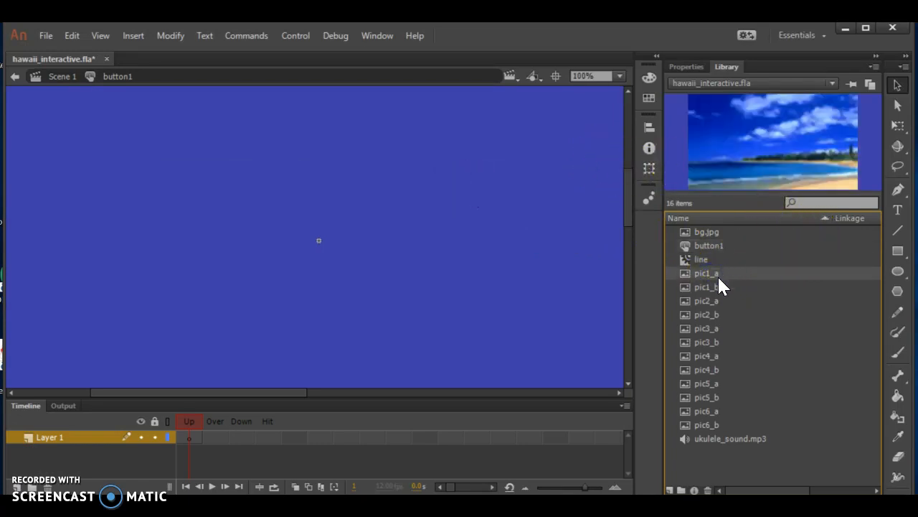
{"action": "left_click", "coordinate": [720, 287]}
{"action": "left_click", "coordinate": [718, 273]}
{"action": "key", "text": "Down"}
{"action": "key", "text": "Up"}
{"action": "left_click_drag", "start_coordinate": [739, 164], "coordinate": [384, 262]}
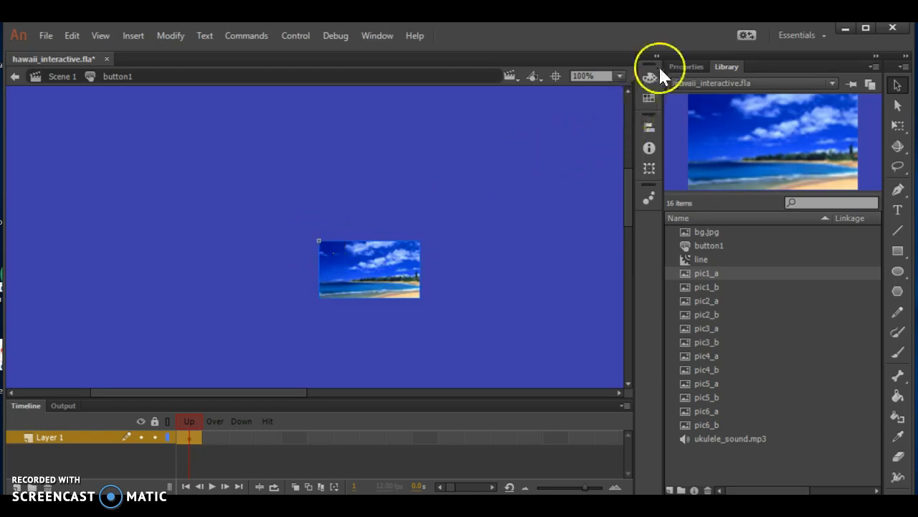
- Check the X and Y position of the placed pic1_a bitmap
{"action": "left_click", "coordinate": [686, 66]}
{"action": "left_click", "coordinate": [726, 171]}
{"action": "left_click", "coordinate": [811, 170]}
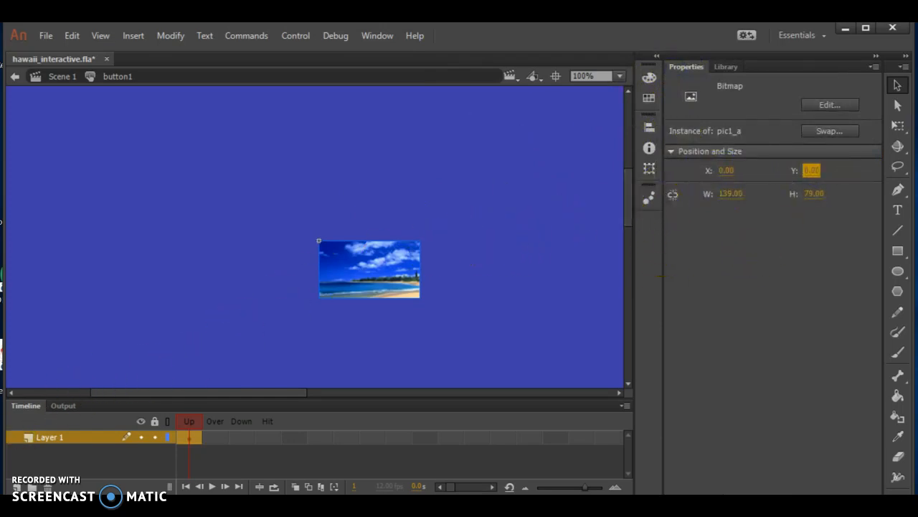
{"action": "double_click", "coordinate": [25, 405]}
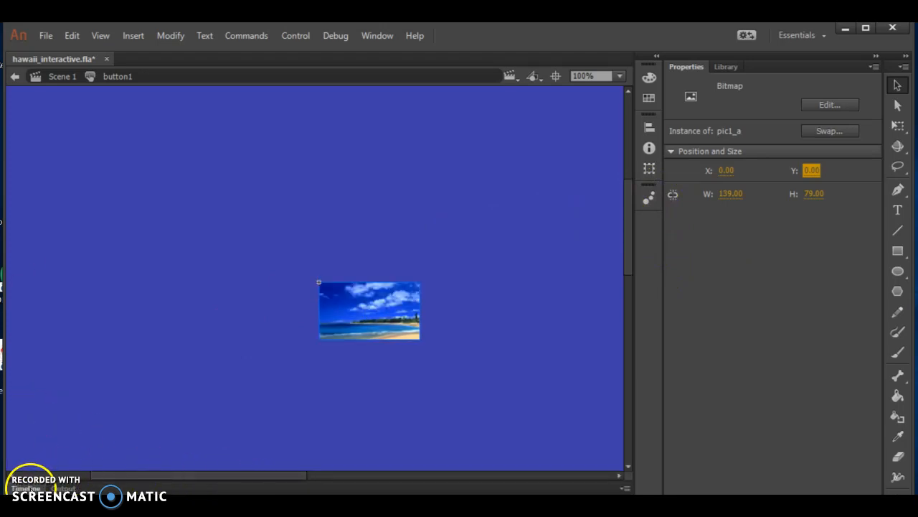
{"action": "double_click", "coordinate": [29, 488]}
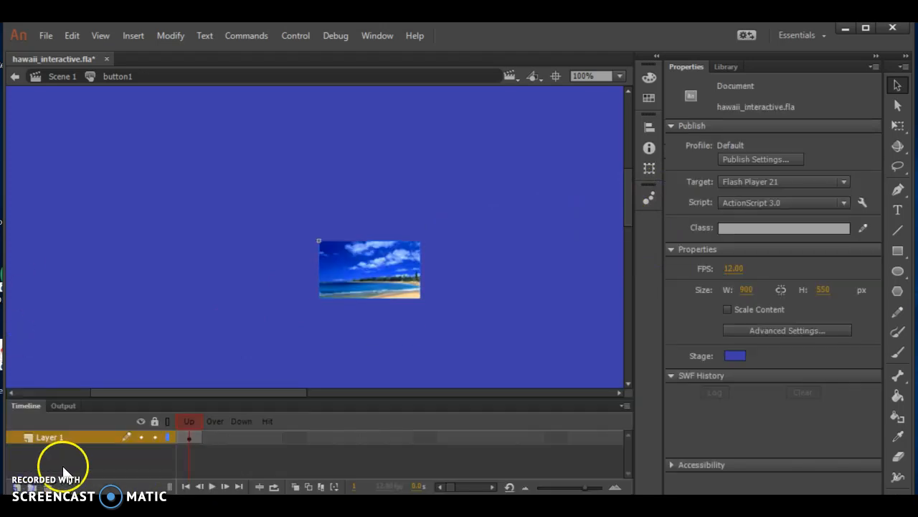
- Insert a frame at the Hit state of Layer 1 so the beach picture spans all four button states
{"action": "left_click", "coordinate": [217, 436]}
{"action": "left_click", "coordinate": [243, 437]}
{"action": "left_click", "coordinate": [270, 438]}
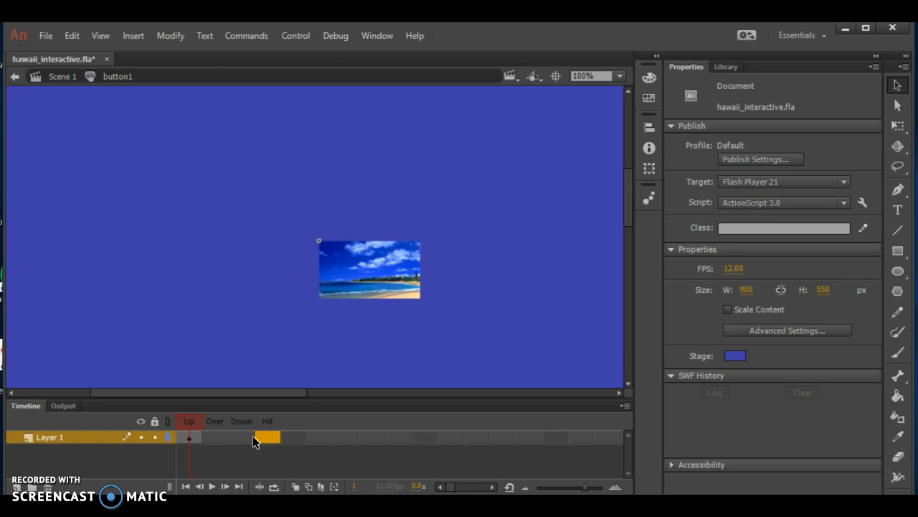
{"action": "left_click", "coordinate": [108, 414]}
{"action": "right_click", "coordinate": [248, 445]}
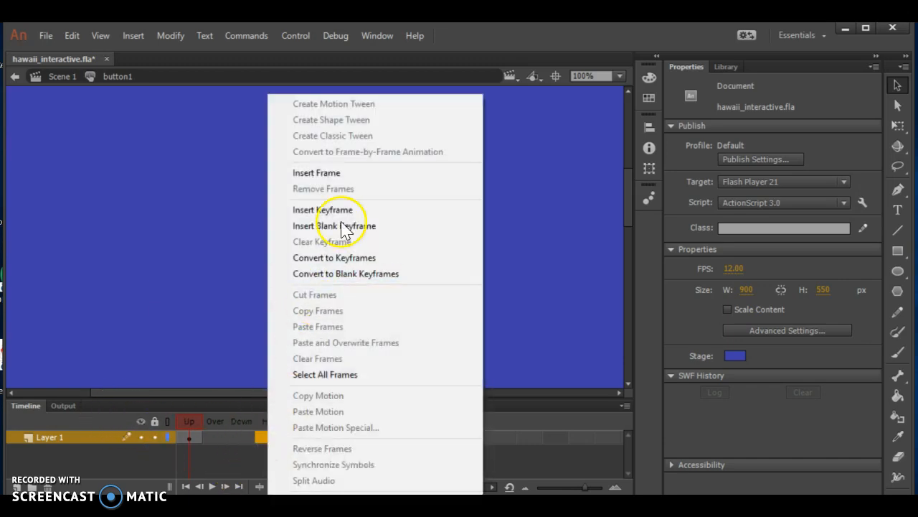
{"action": "left_click", "coordinate": [347, 174]}
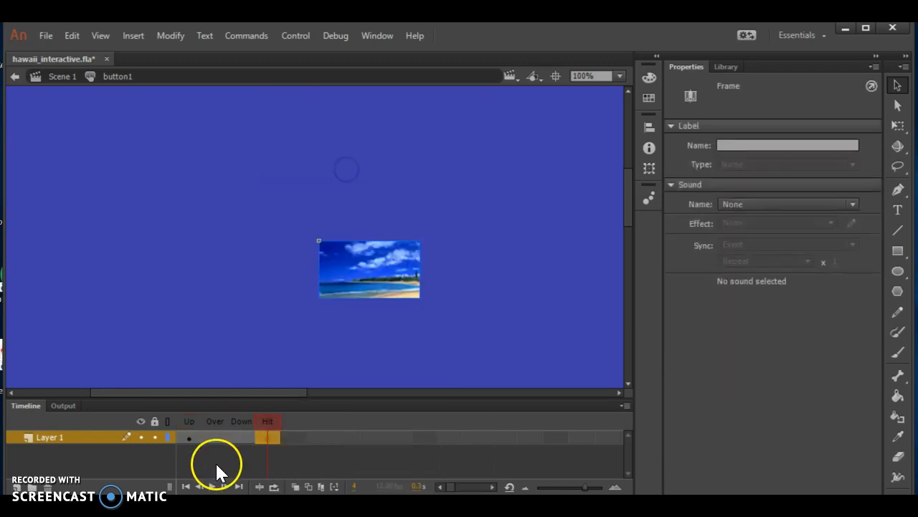
{"action": "left_click", "coordinate": [189, 436]}
{"action": "key", "text": "Return"}
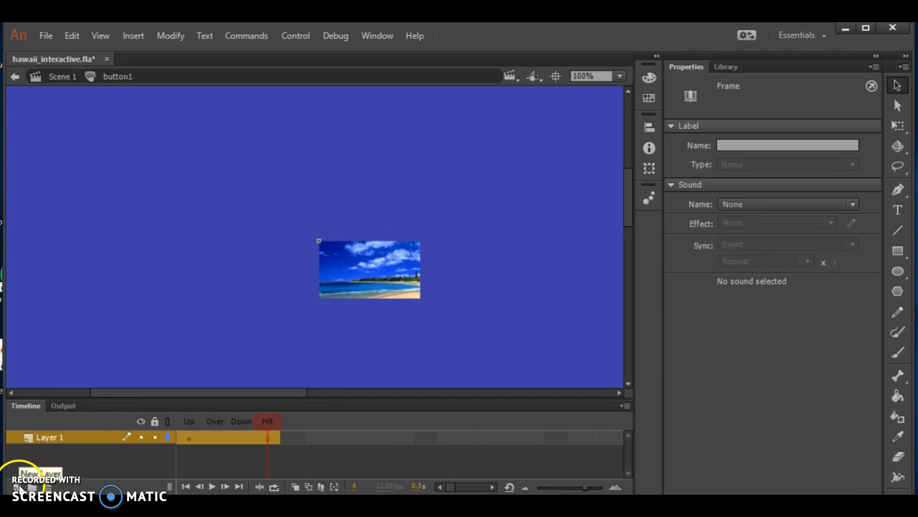
- Add a new layer above Layer 1 in button1 and delete the surplus Layer 3
{"action": "double_click", "coordinate": [18, 487]}
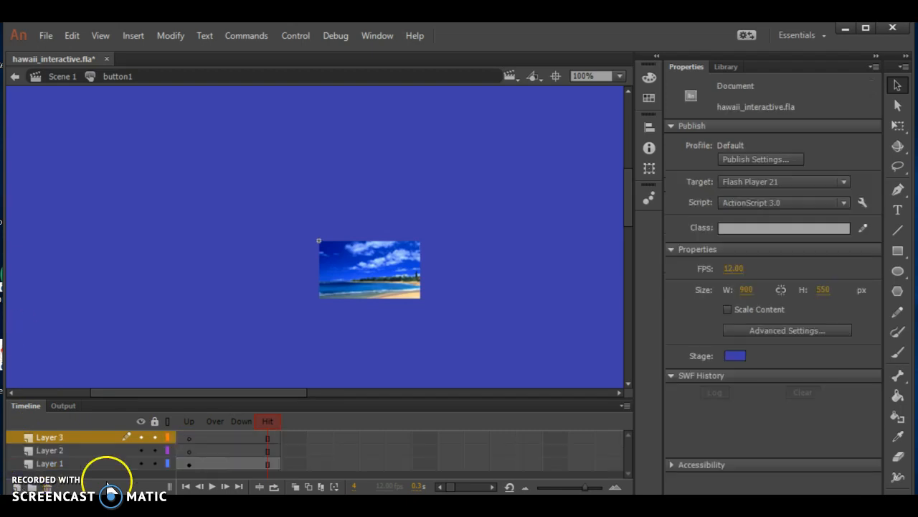
{"action": "left_click", "coordinate": [47, 487]}
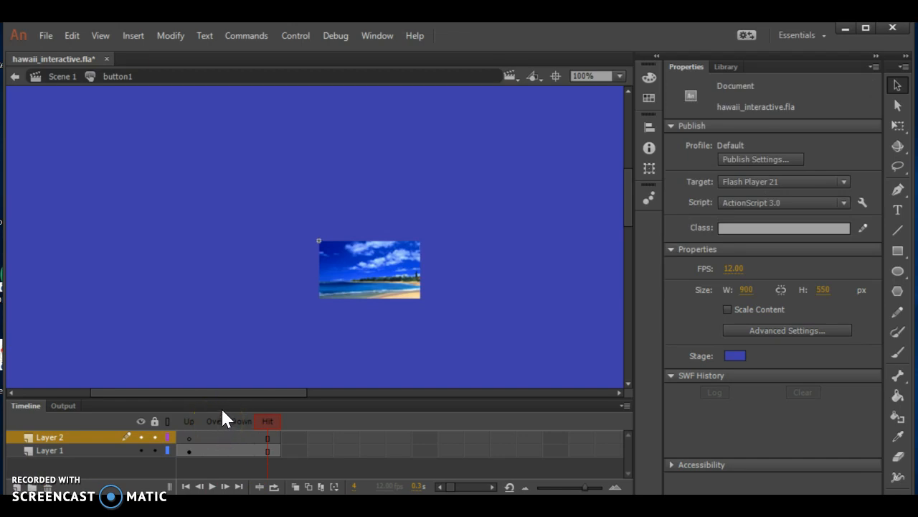
- Insert a keyframe in the Over state of Layer 2 and place the line movie clip from the library above the picture
{"action": "left_click", "coordinate": [730, 66]}
{"action": "double_click", "coordinate": [707, 259]}
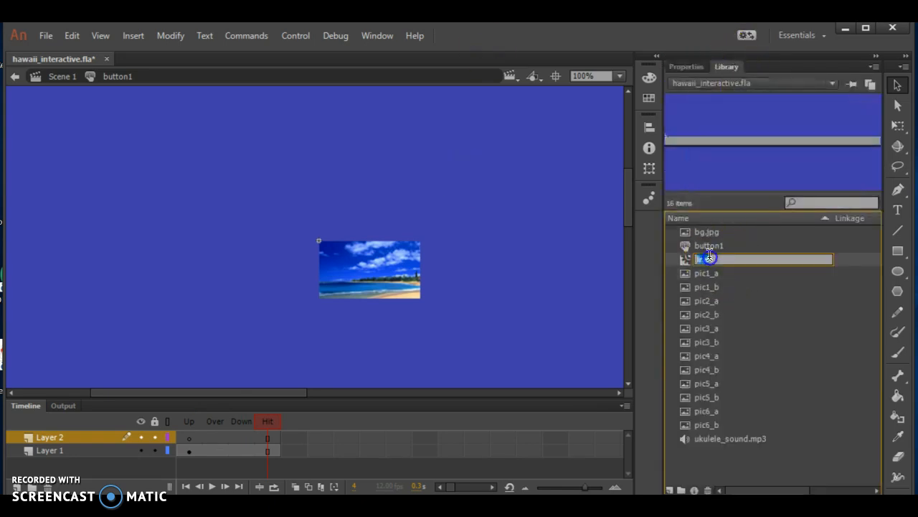
{"action": "left_click", "coordinate": [780, 143]}
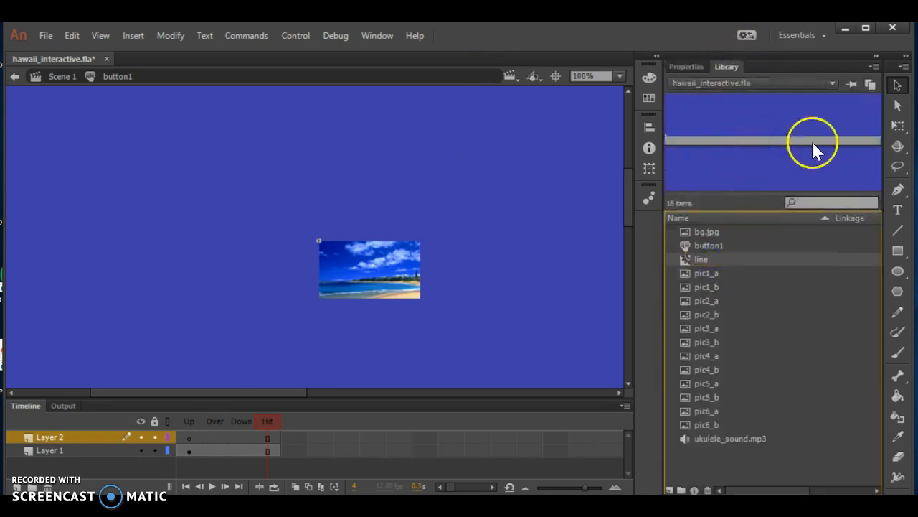
{"action": "double_click", "coordinate": [56, 437]}
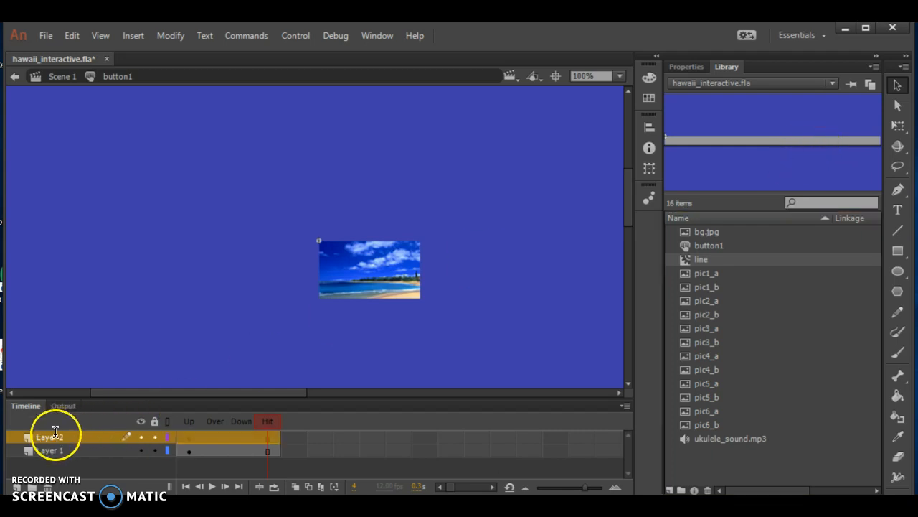
{"action": "left_click", "coordinate": [209, 437]}
{"action": "left_click", "coordinate": [219, 435]}
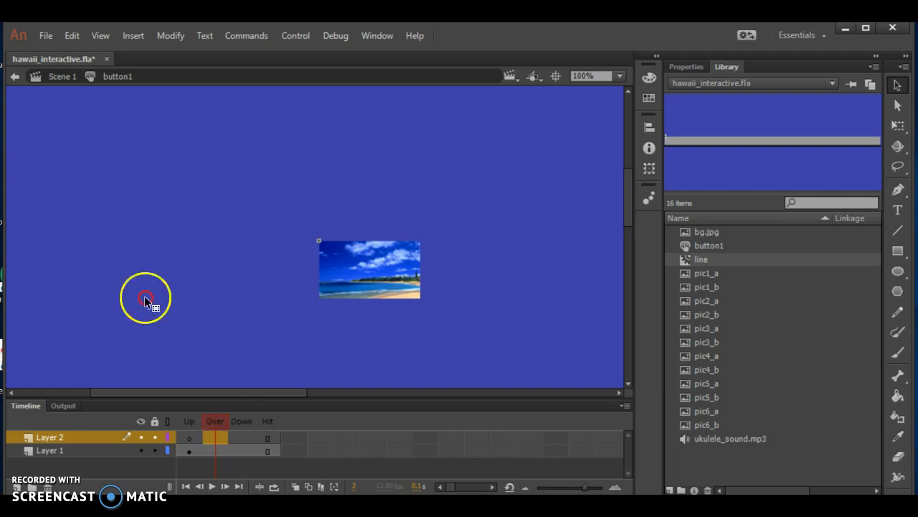
{"action": "right_click", "coordinate": [222, 434]}
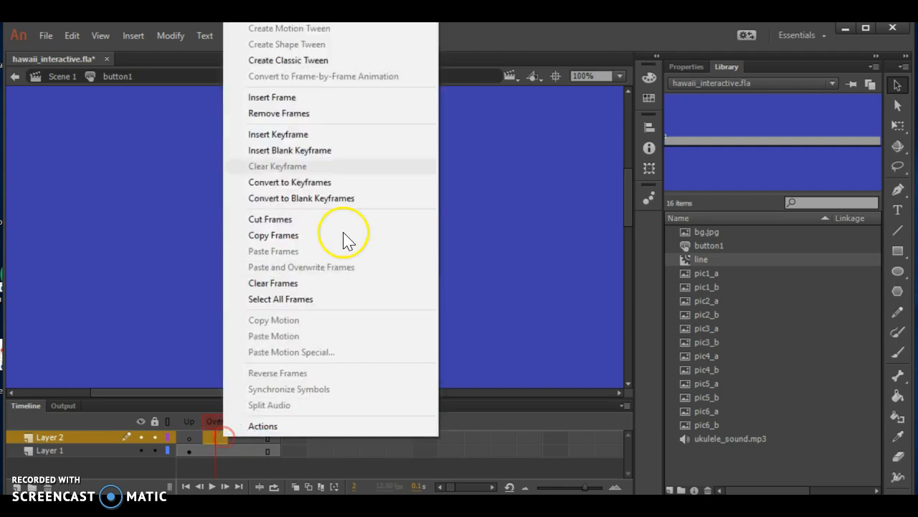
{"action": "left_click", "coordinate": [334, 137]}
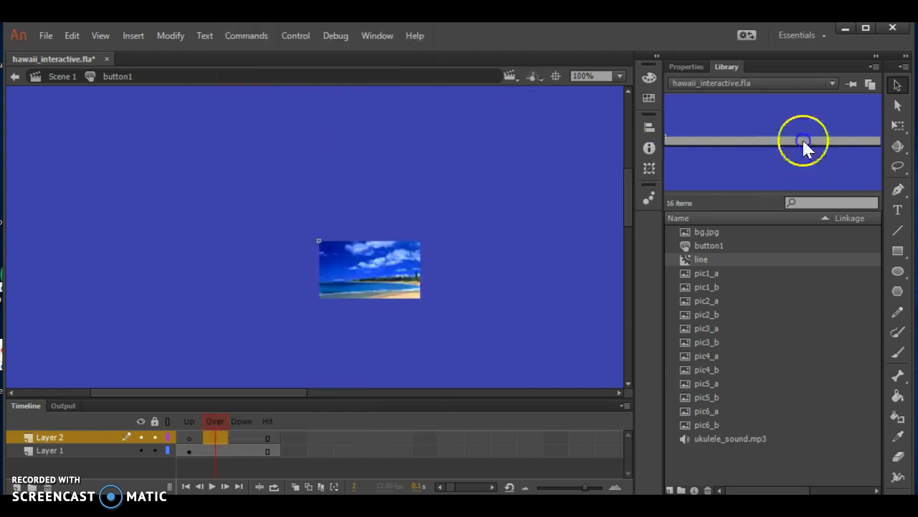
{"action": "left_click_drag", "start_coordinate": [533, 106], "coordinate": [313, 170]}
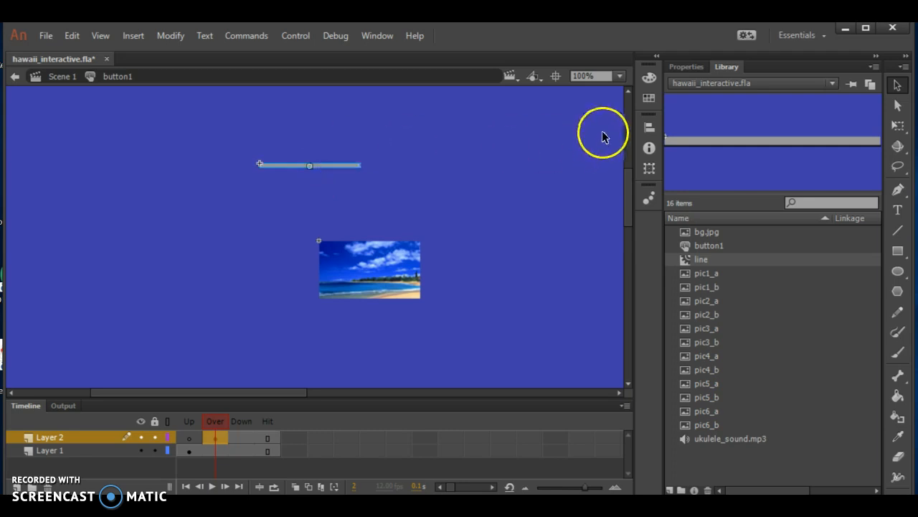
- Position the line movie clip at X 0 and Y -7 so it sits along the picture's upper edge
{"action": "left_click", "coordinate": [682, 67]}
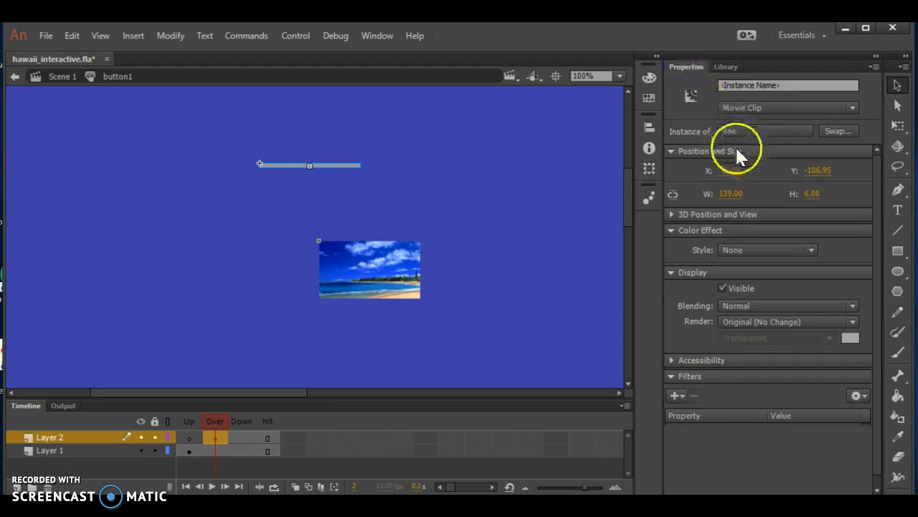
{"action": "left_click", "coordinate": [732, 170]}
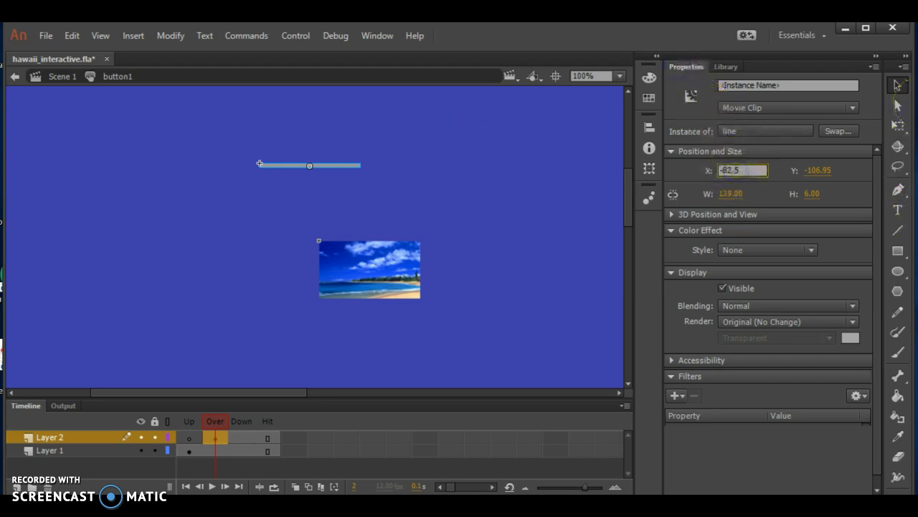
{"action": "double_click", "coordinate": [732, 170]}
{"action": "type", "text": "0"}
{"action": "key", "text": "Tab"}
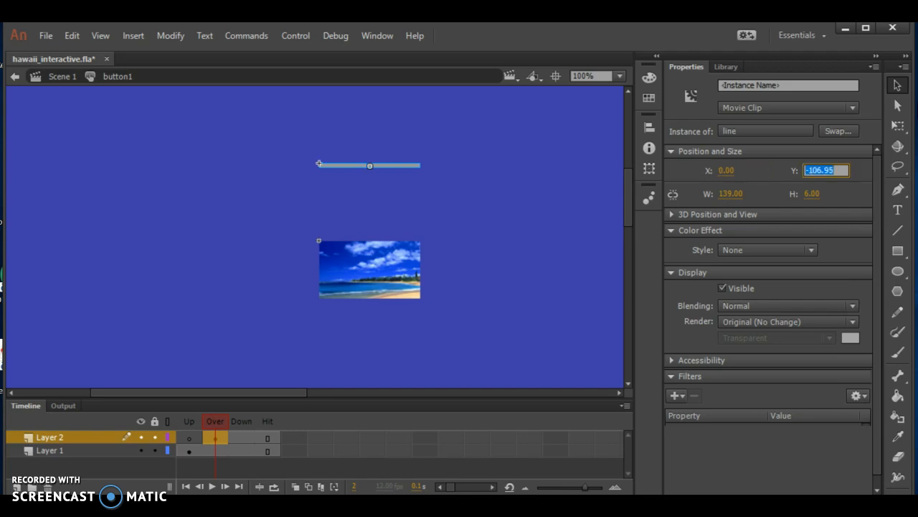
{"action": "type", "text": "-7"}
{"action": "key", "text": "Tab"}
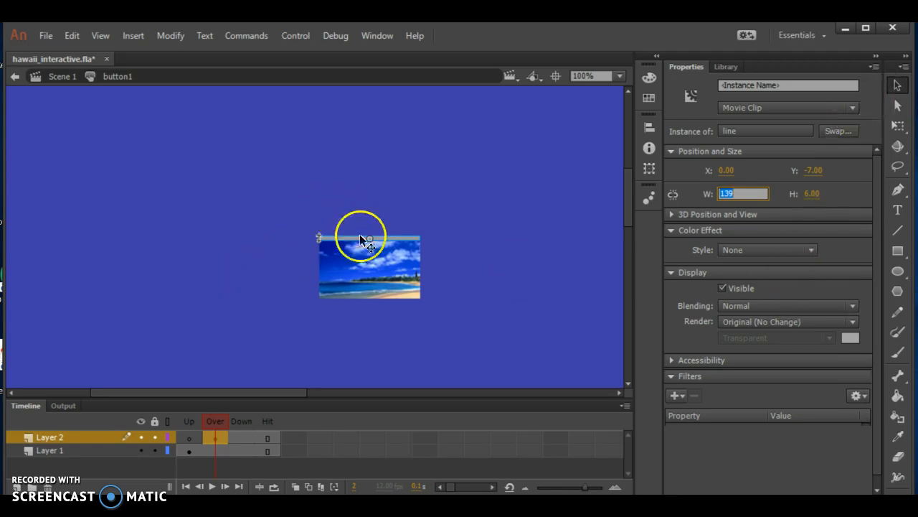
- Inspect how the line meets the picture at 800% zoom, return to 100% and compare the Up and Over states
{"action": "left_click", "coordinate": [614, 84]}
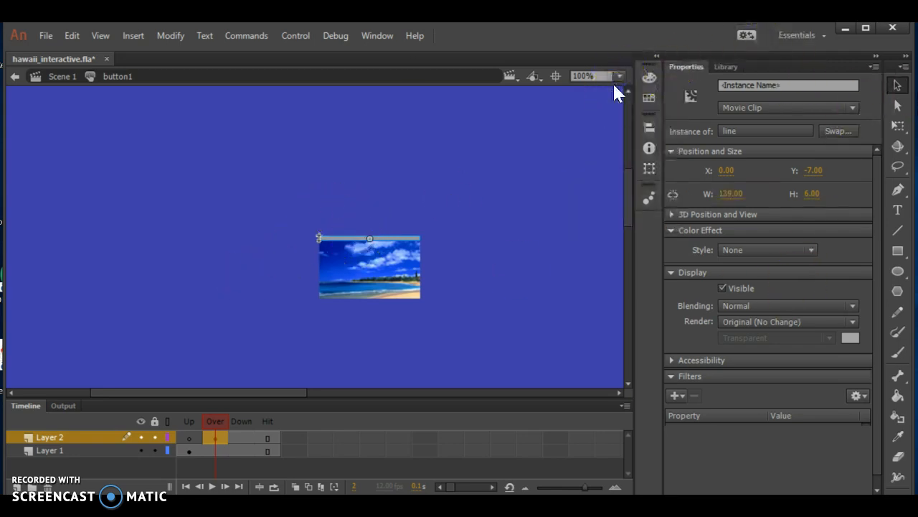
{"action": "left_click", "coordinate": [620, 76]}
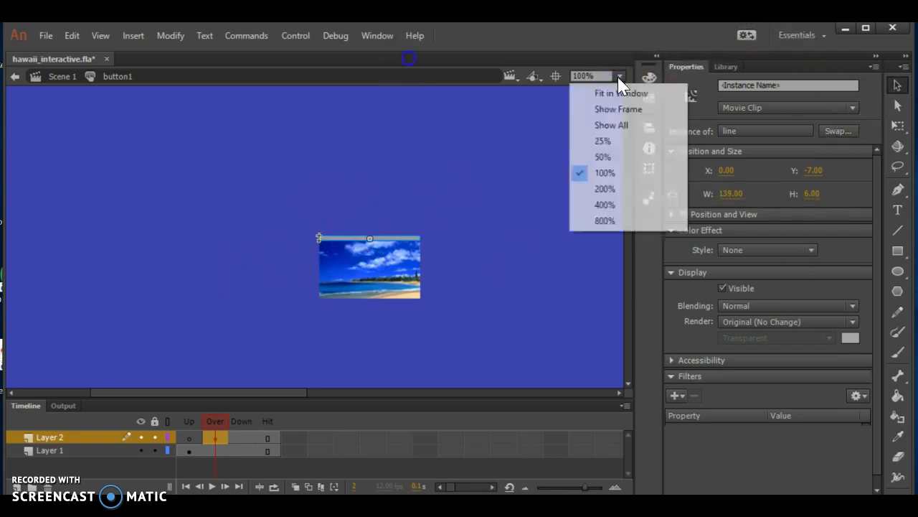
{"action": "left_click", "coordinate": [602, 219]}
{"action": "left_click", "coordinate": [299, 107]}
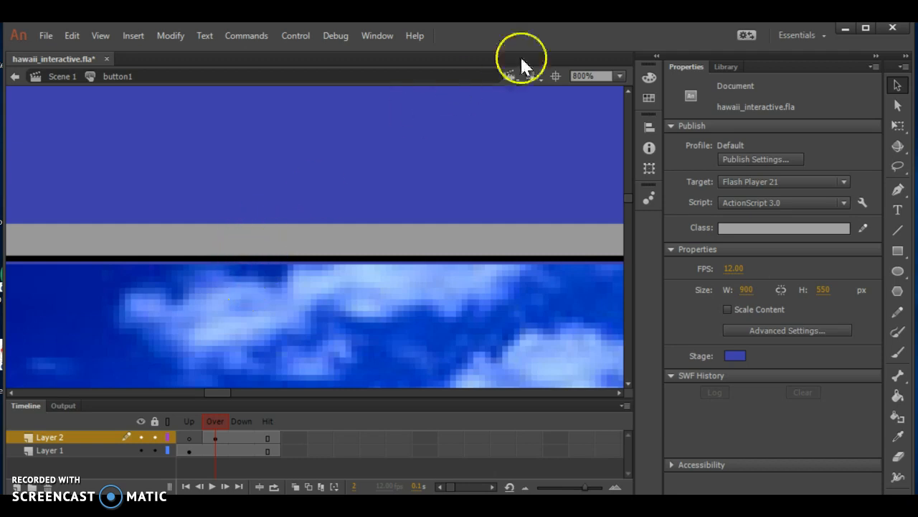
{"action": "left_click", "coordinate": [622, 78]}
{"action": "left_click", "coordinate": [617, 79]}
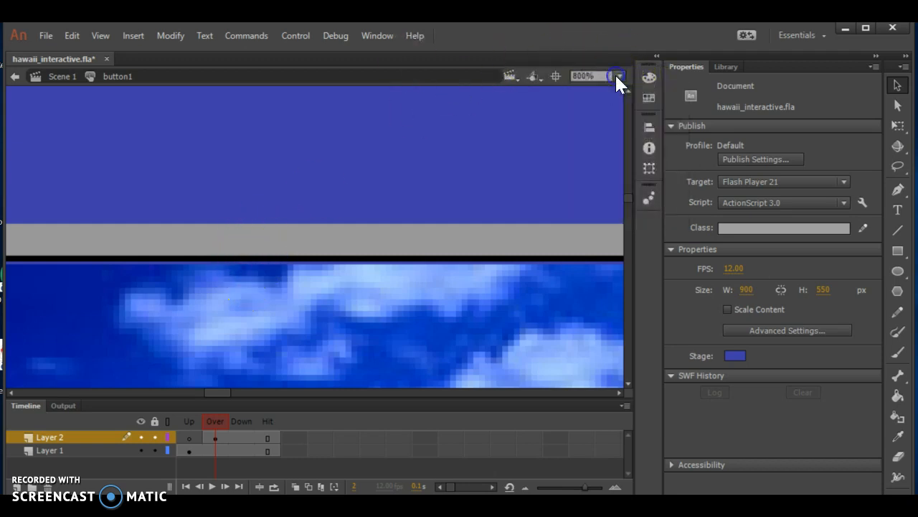
{"action": "left_click", "coordinate": [619, 76]}
{"action": "left_click", "coordinate": [620, 77]}
{"action": "left_click", "coordinate": [620, 77]}
{"action": "left_click", "coordinate": [611, 175]}
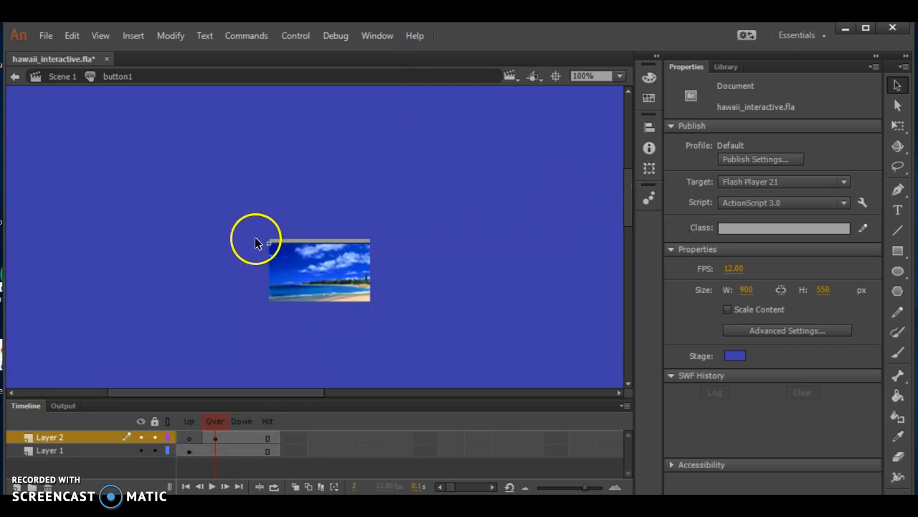
{"action": "left_click", "coordinate": [182, 422]}
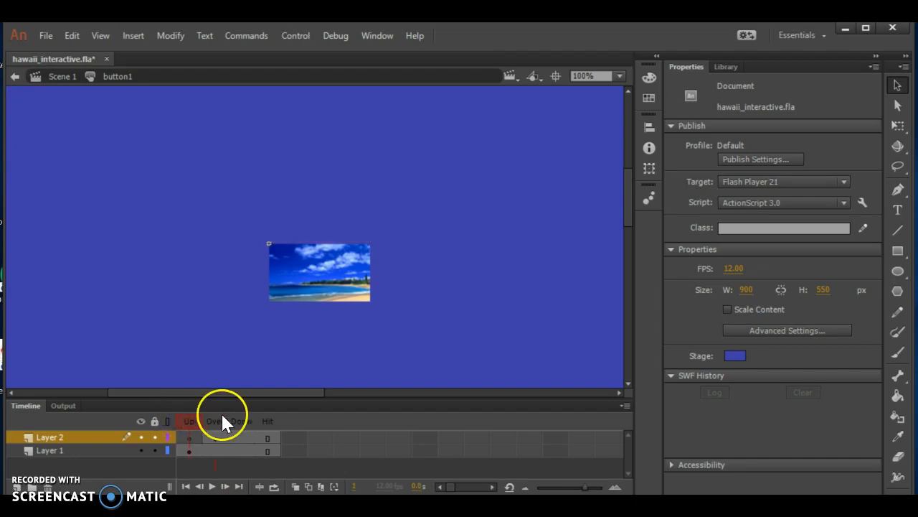
{"action": "left_click", "coordinate": [215, 422]}
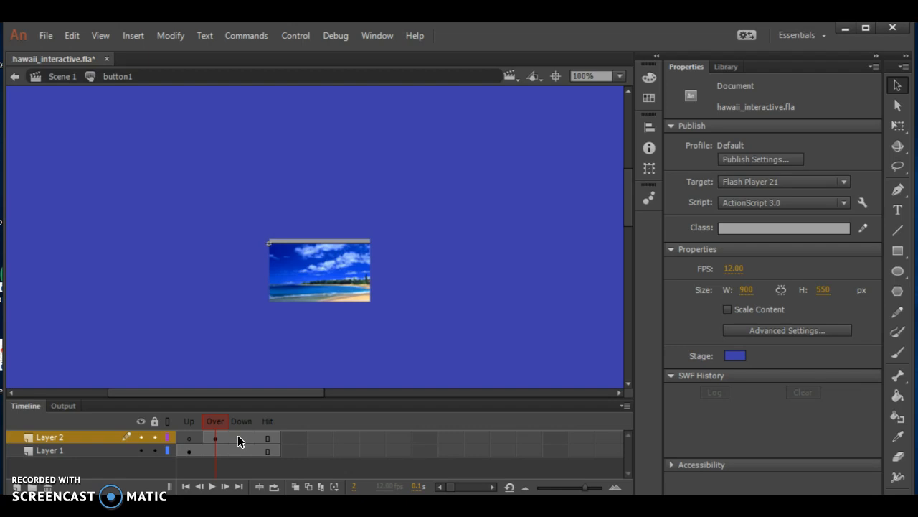
- Insert a keyframe in the Down state of Layer 2
{"action": "left_click", "coordinate": [241, 438]}
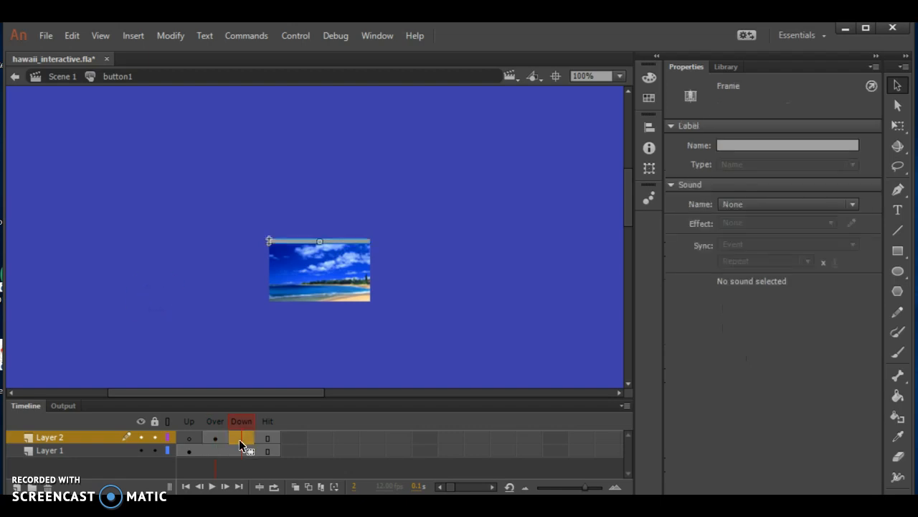
{"action": "right_click", "coordinate": [239, 439]}
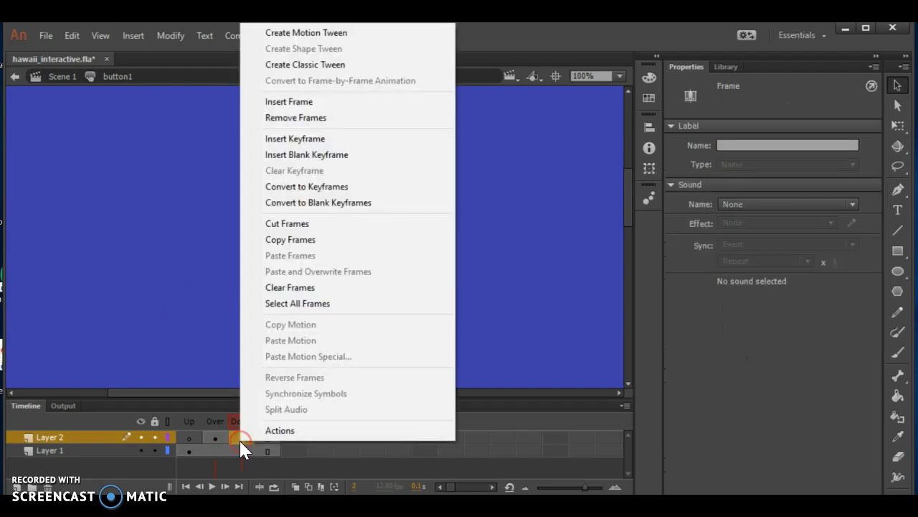
{"action": "left_click", "coordinate": [287, 139]}
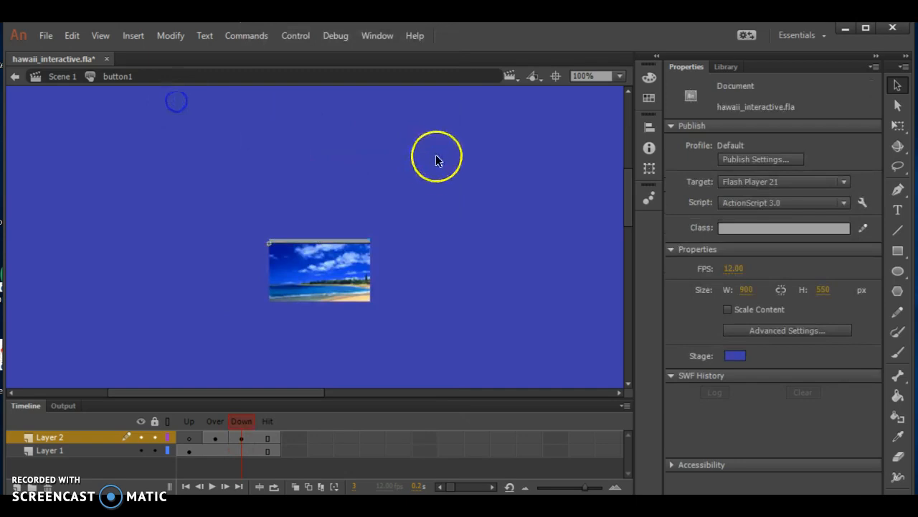
- Apply a Brightness color effect of 100% to the line in the Down state, and review the Up, Over and Down states
{"action": "left_click", "coordinate": [317, 243]}
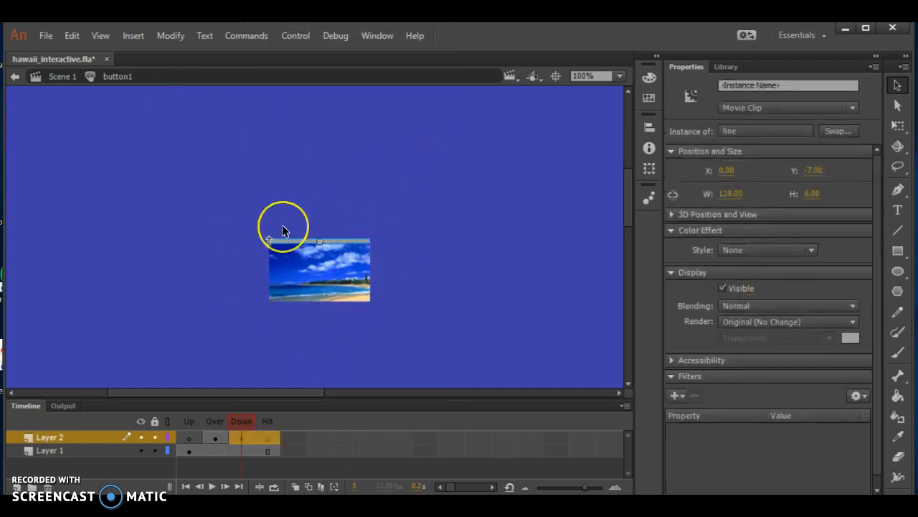
{"action": "double_click", "coordinate": [330, 243]}
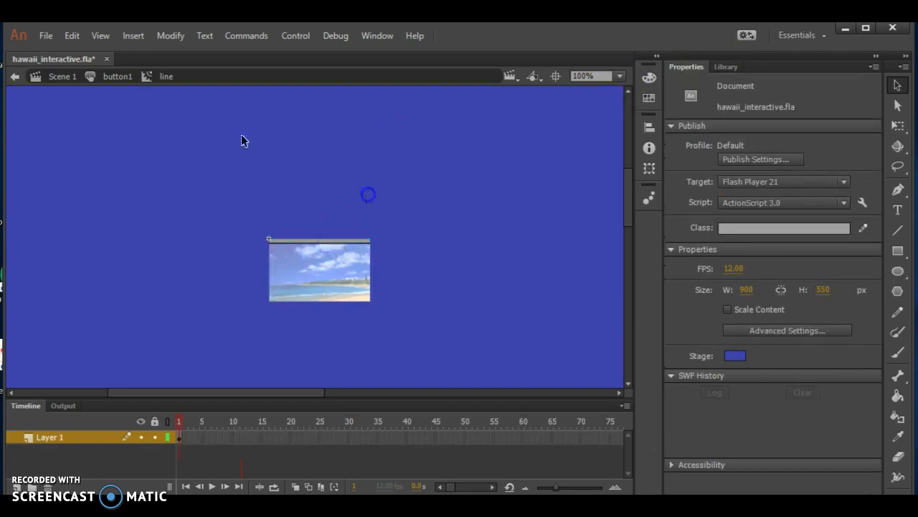
{"action": "left_click", "coordinate": [115, 76]}
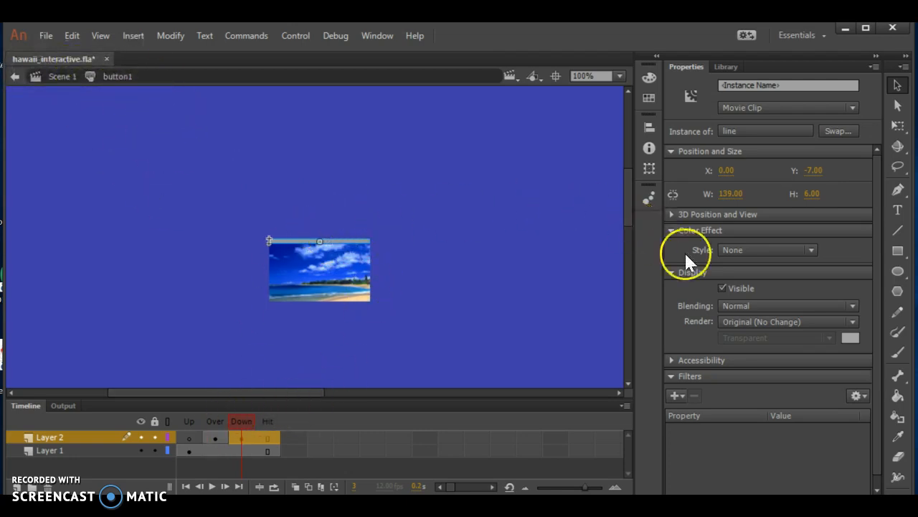
{"action": "left_click", "coordinate": [733, 249]}
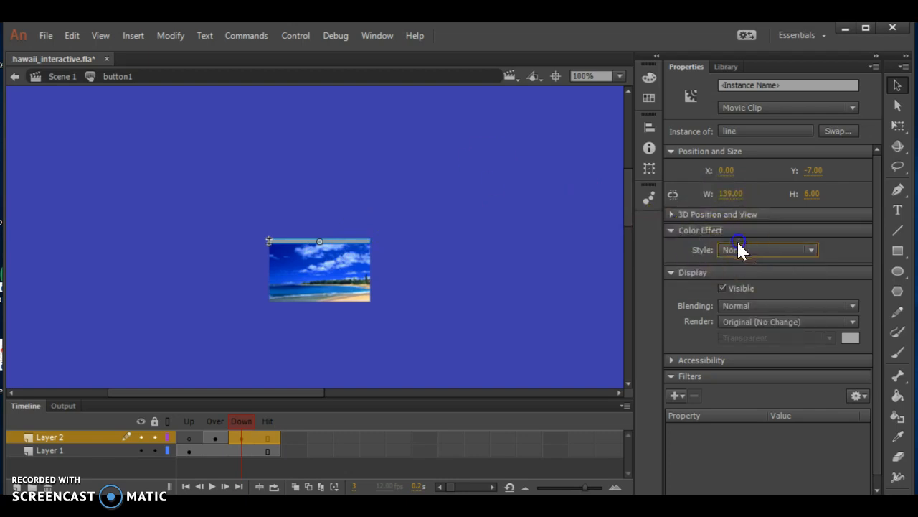
{"action": "left_click", "coordinate": [738, 247]}
{"action": "left_click", "coordinate": [738, 283]}
{"action": "left_click_drag", "start_coordinate": [768, 272], "coordinate": [852, 273]}
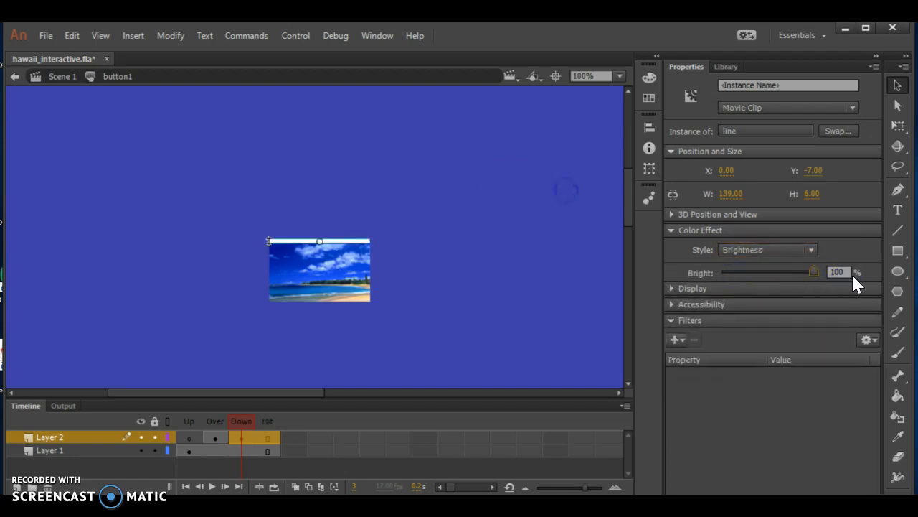
{"action": "left_click", "coordinate": [189, 421]}
{"action": "left_click", "coordinate": [217, 420]}
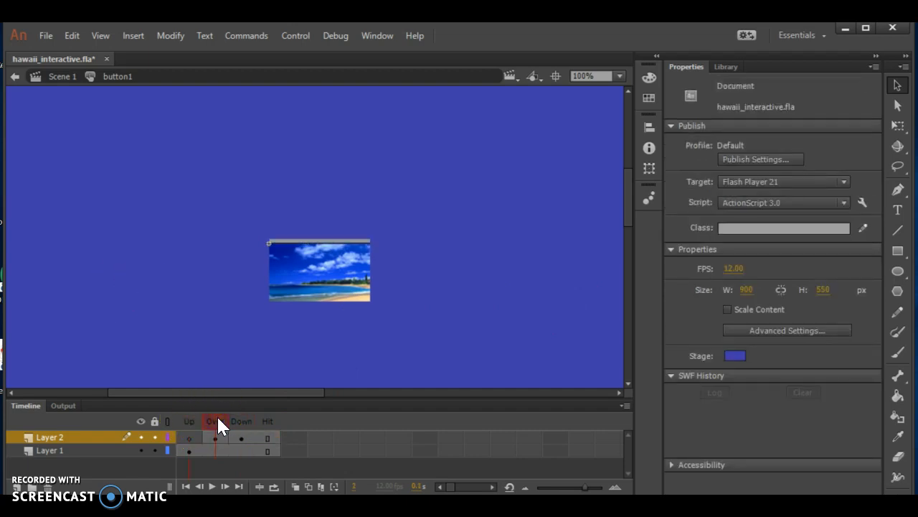
{"action": "left_click", "coordinate": [243, 422]}
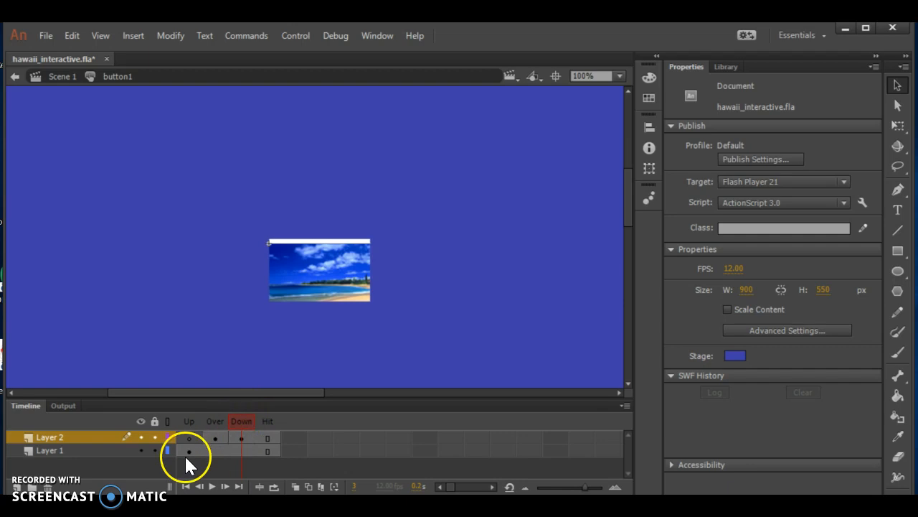
- Add a new layer above Layer 2 in button1 and make it the active layer
{"action": "left_click", "coordinate": [16, 486]}
{"action": "left_click", "coordinate": [60, 439]}
{"action": "double_click", "coordinate": [68, 437]}
{"action": "type", "text": "3"}
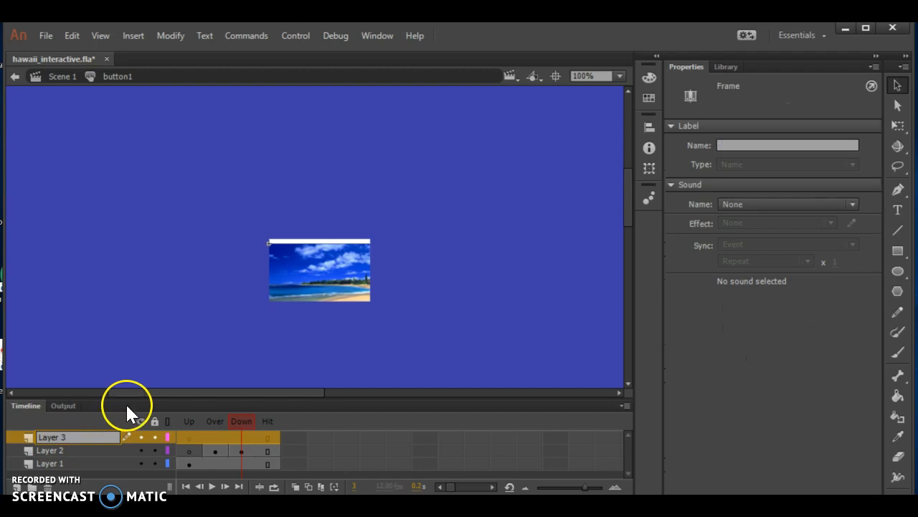
{"action": "left_click", "coordinate": [358, 453]}
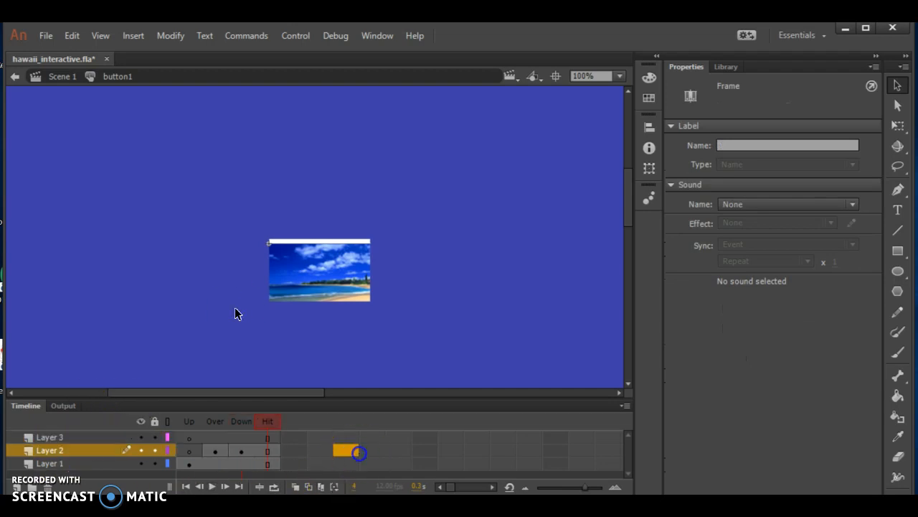
{"action": "left_click", "coordinate": [50, 436]}
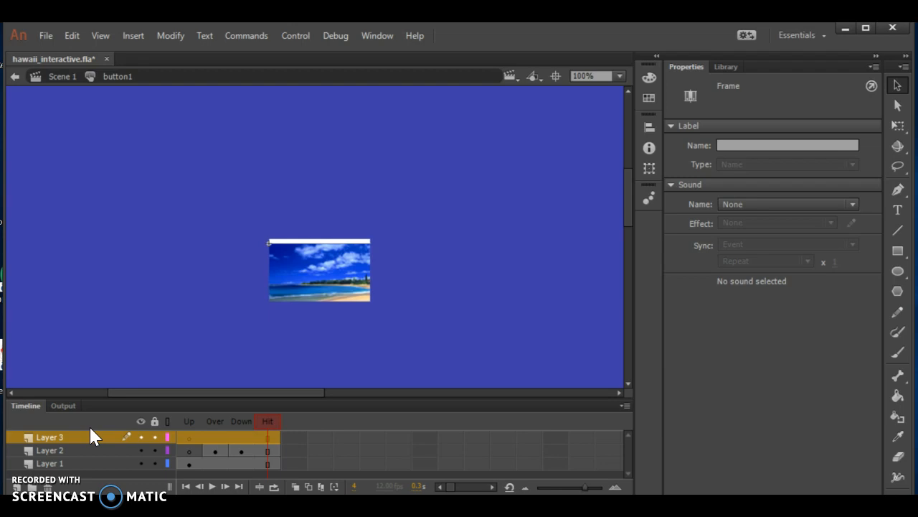
- Insert a keyframe in the Down state of Layer 3
{"action": "left_click", "coordinate": [291, 425]}
{"action": "left_click", "coordinate": [241, 421]}
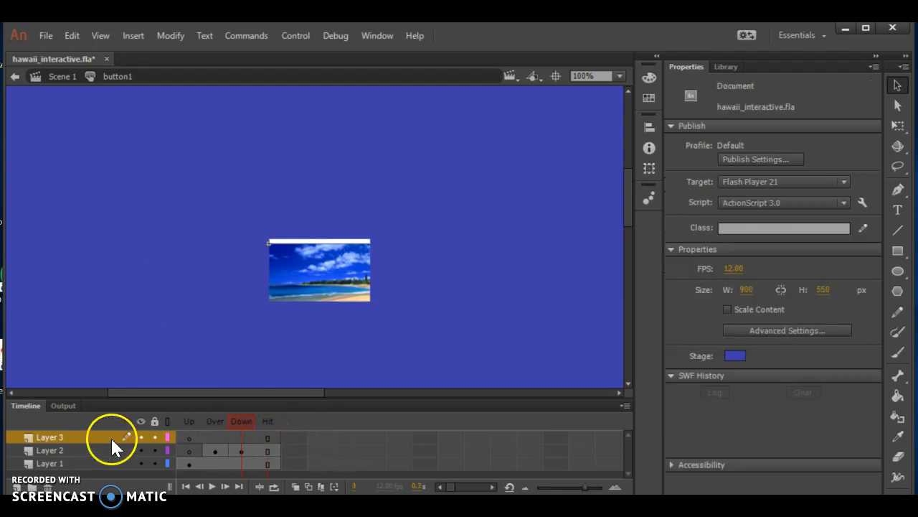
{"action": "left_click", "coordinate": [237, 438]}
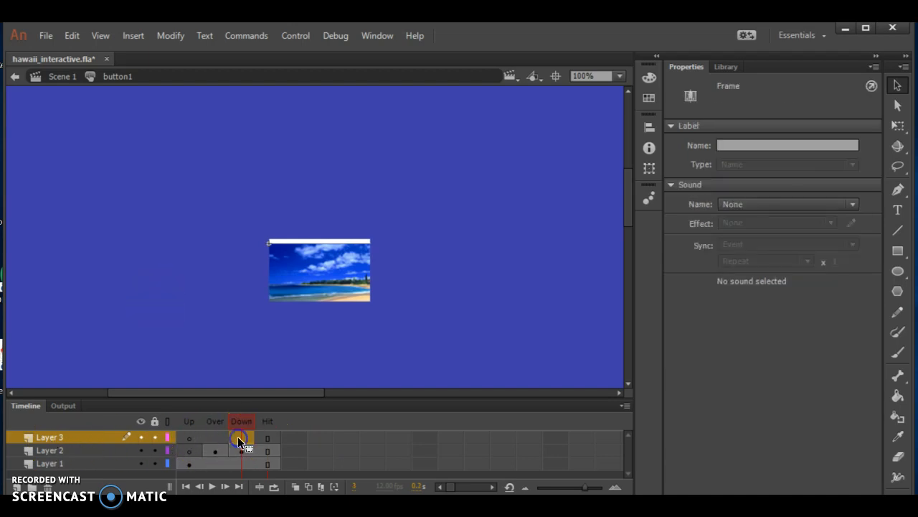
{"action": "right_click", "coordinate": [237, 436]}
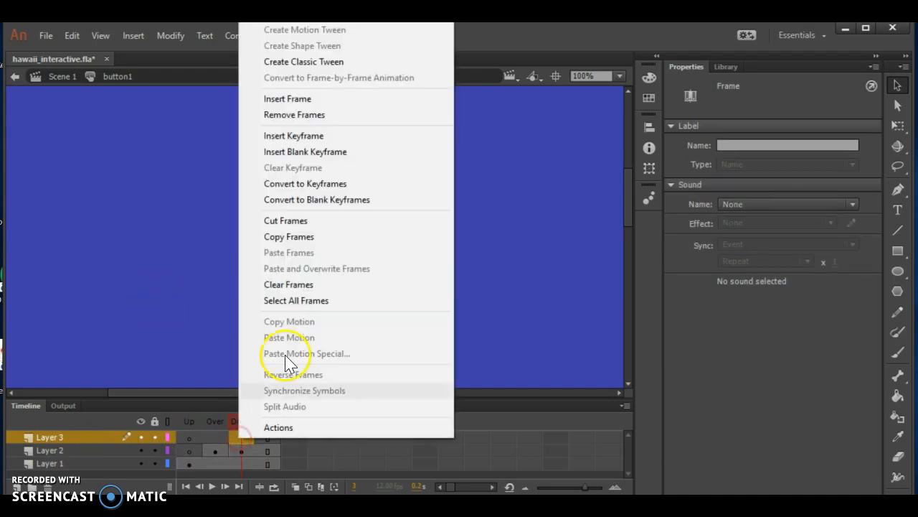
{"action": "left_click", "coordinate": [337, 137]}
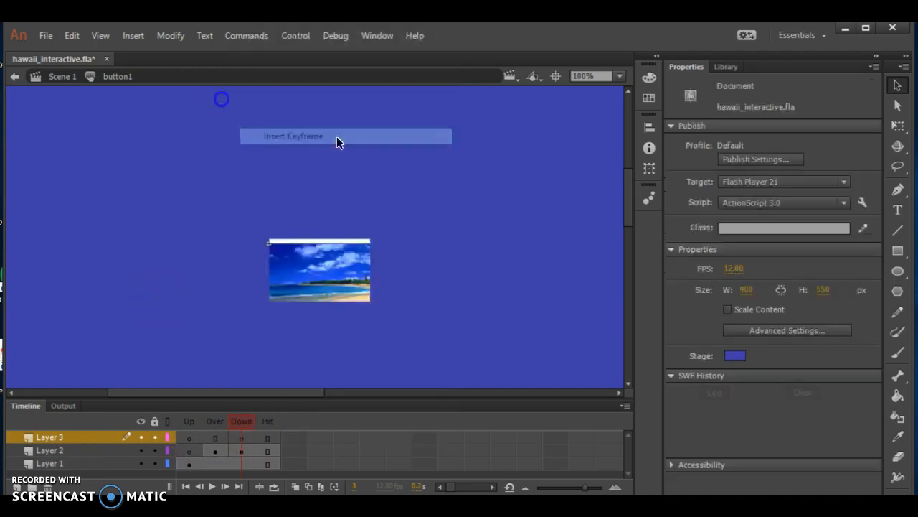
- Preview ukulele_sound.mp3 from the library and add it to the Down state of Layer 3 in button1
{"action": "left_click", "coordinate": [726, 66]}
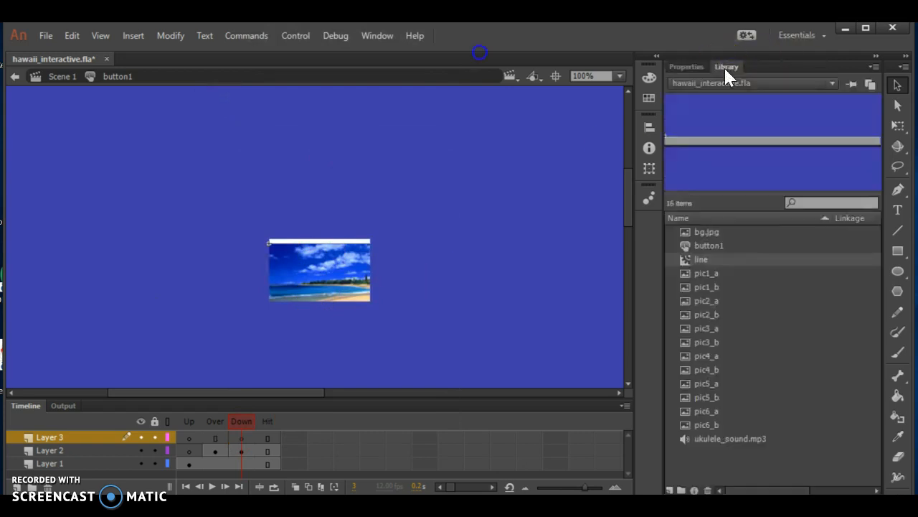
{"action": "double_click", "coordinate": [693, 439]}
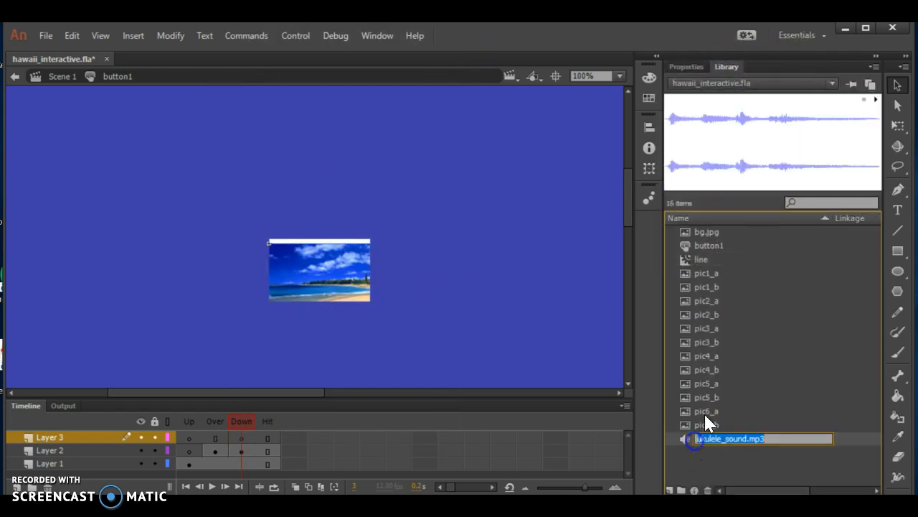
{"action": "double_click", "coordinate": [876, 103]}
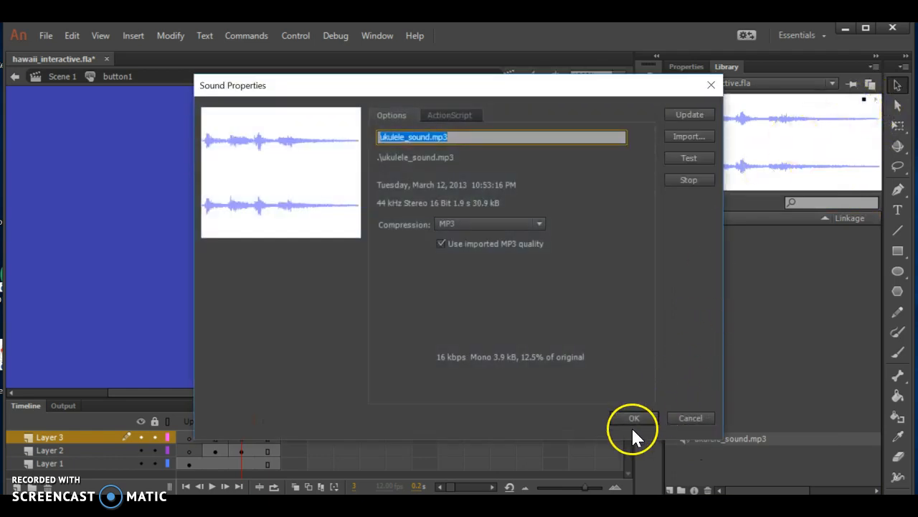
{"action": "left_click", "coordinate": [634, 418]}
{"action": "left_click_drag", "start_coordinate": [777, 137], "coordinate": [369, 238]}
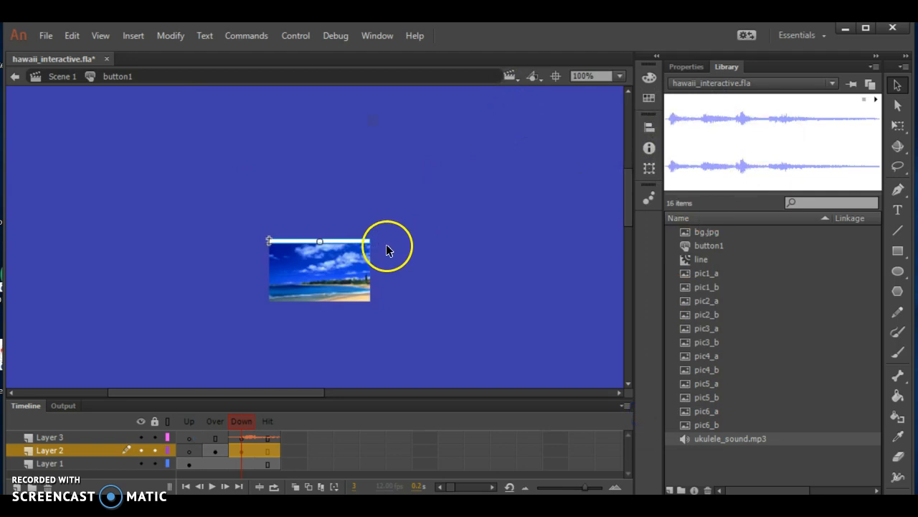
- Examine the content of Layers 1, 2 and 3 in the Up, Over and Down states of button1
{"action": "double_click", "coordinate": [57, 463]}
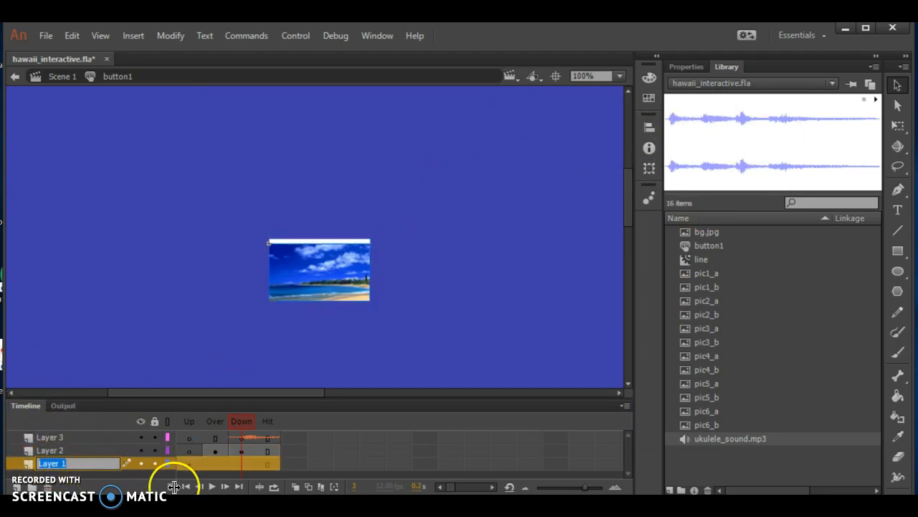
{"action": "left_click", "coordinate": [183, 461]}
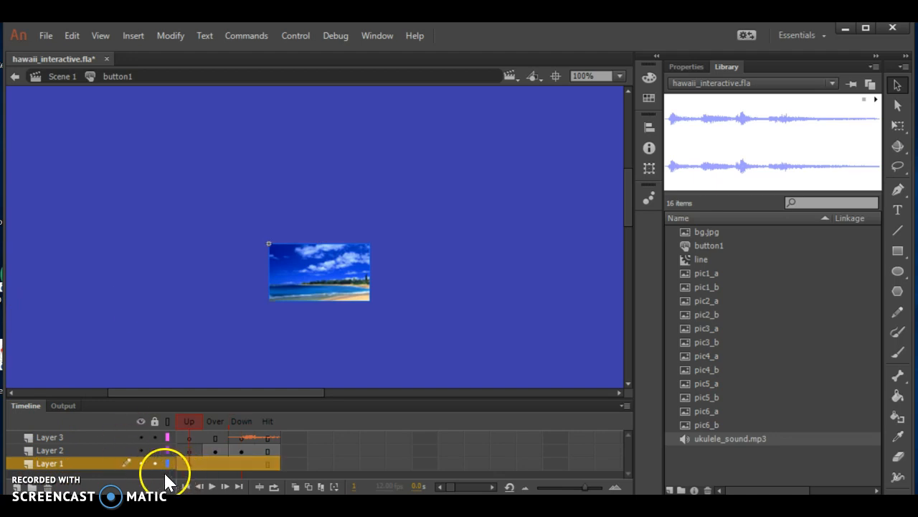
{"action": "left_click", "coordinate": [83, 450]}
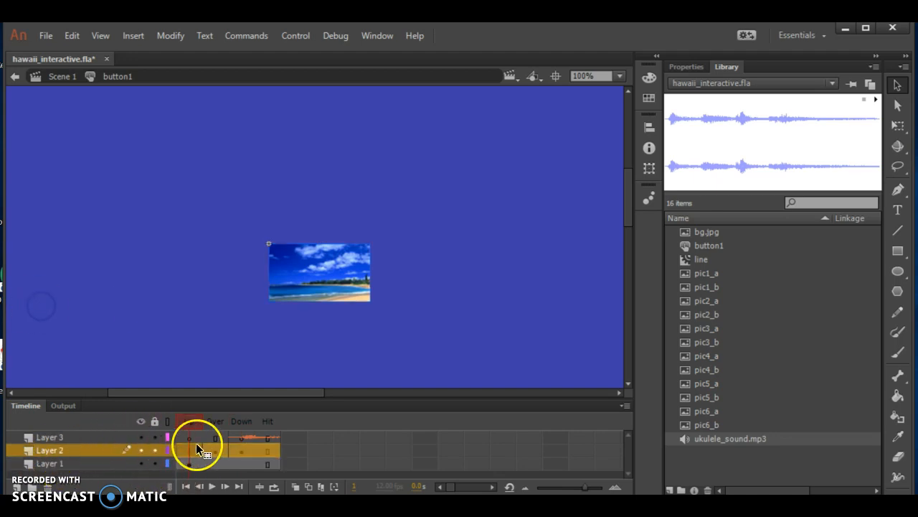
{"action": "left_click", "coordinate": [213, 450]}
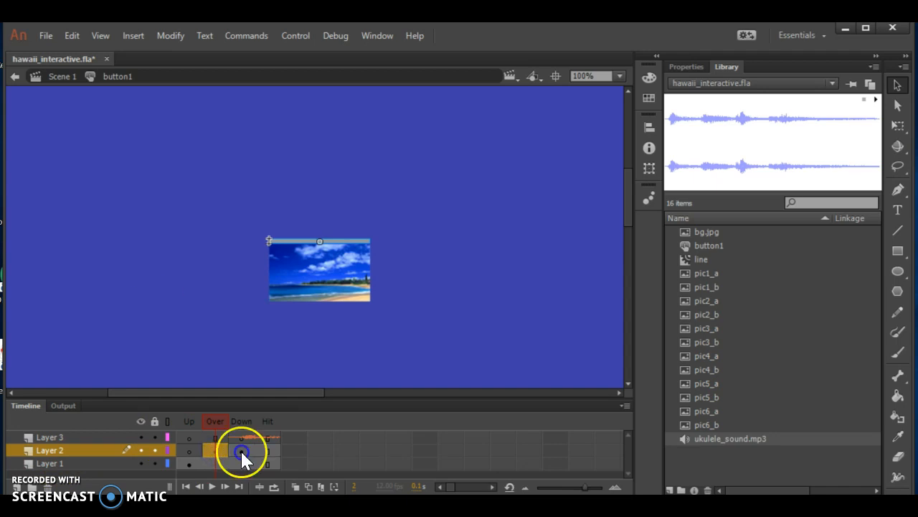
{"action": "left_click", "coordinate": [241, 451]}
{"action": "left_click", "coordinate": [221, 453]}
{"action": "left_click", "coordinate": [244, 451]}
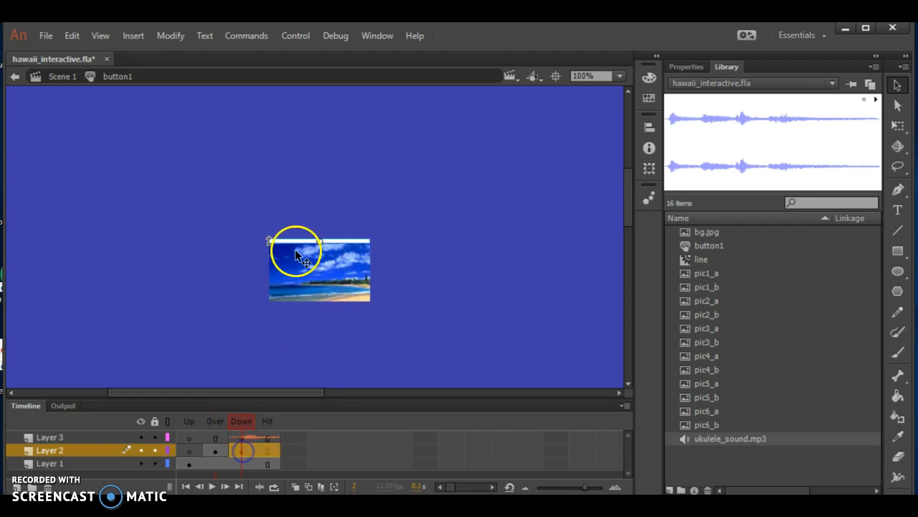
{"action": "left_click", "coordinate": [41, 292]}
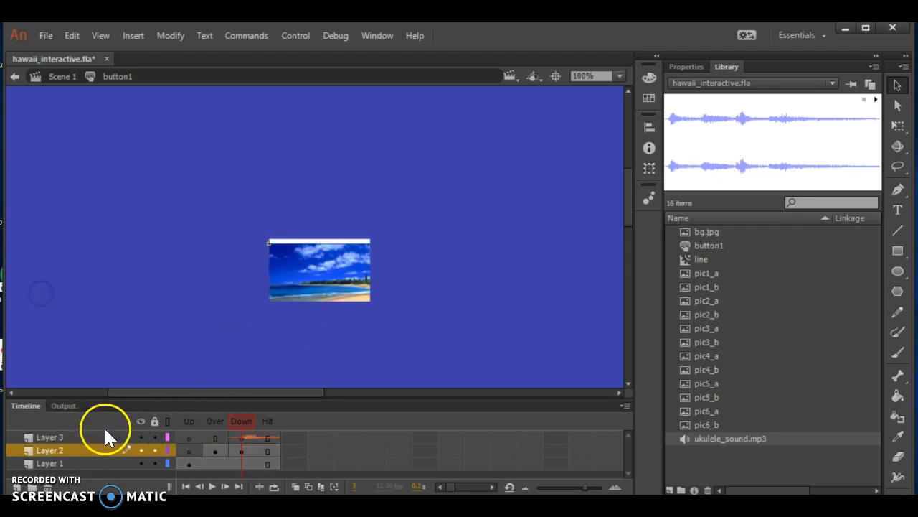
{"action": "left_click", "coordinate": [188, 438]}
{"action": "left_click", "coordinate": [117, 294]}
{"action": "left_click", "coordinate": [208, 441]}
{"action": "left_click", "coordinate": [136, 301]}
{"action": "left_click", "coordinate": [242, 438]}
{"action": "left_click", "coordinate": [269, 254]}
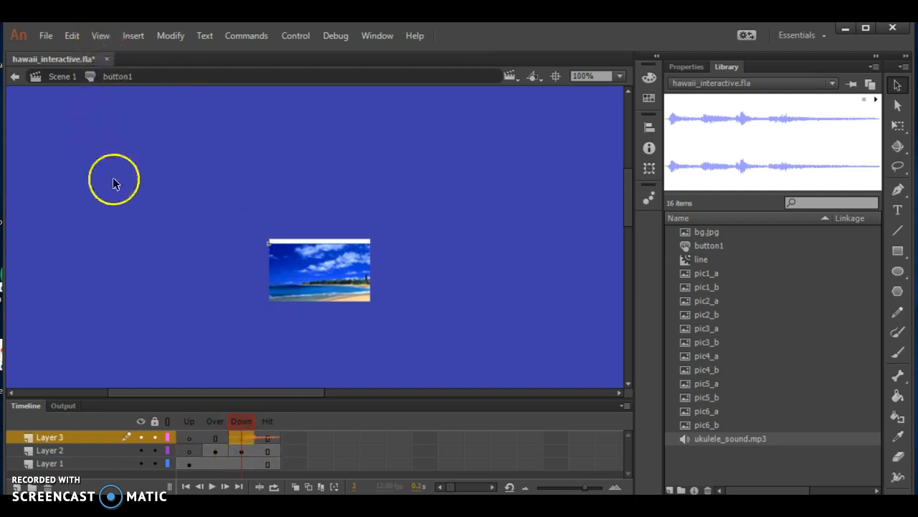
- Return to Scene 1 and fit the stage in the window
{"action": "left_click", "coordinate": [56, 77]}
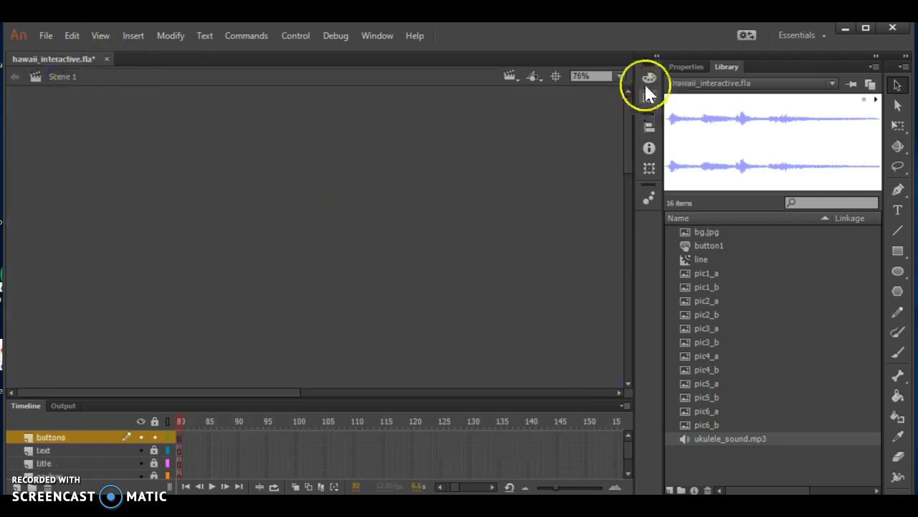
{"action": "left_click", "coordinate": [621, 77]}
{"action": "left_click", "coordinate": [408, 56]}
{"action": "left_click", "coordinate": [619, 77]}
{"action": "left_click", "coordinate": [407, 56]}
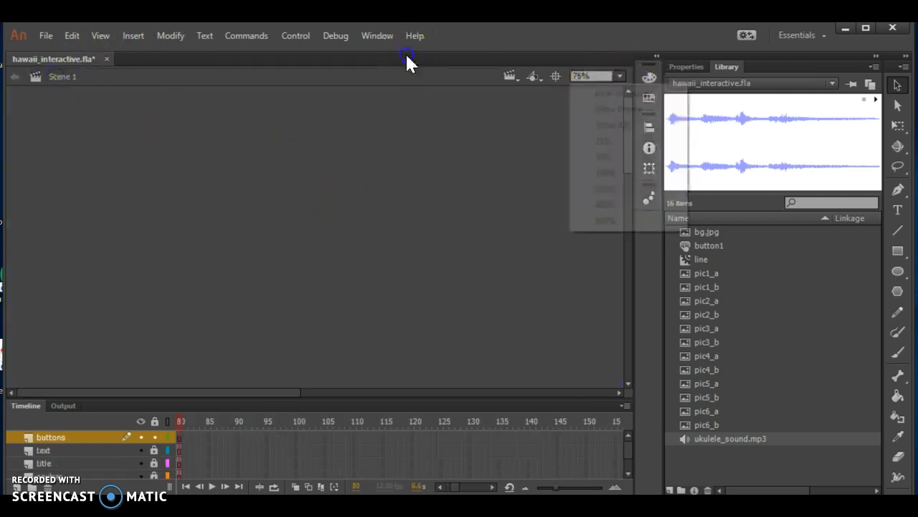
{"action": "left_click", "coordinate": [617, 77]}
{"action": "left_click", "coordinate": [413, 61]}
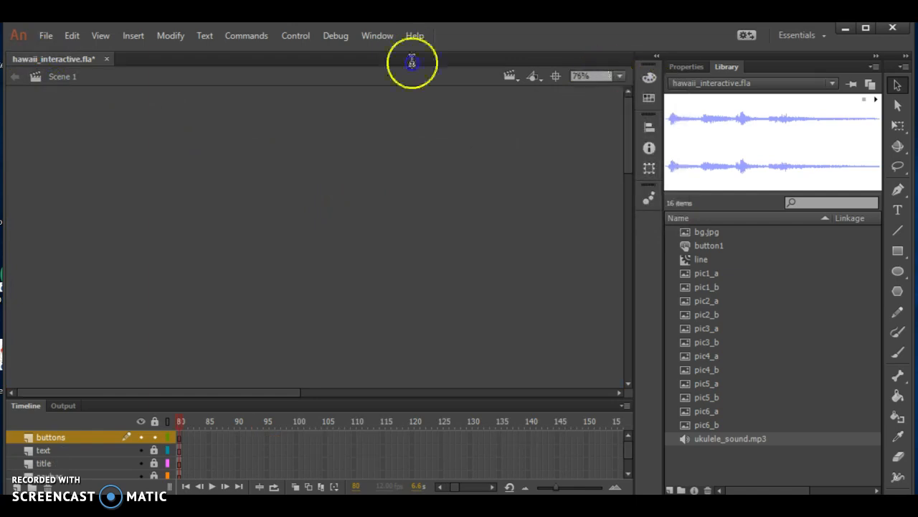
{"action": "left_click", "coordinate": [619, 76]}
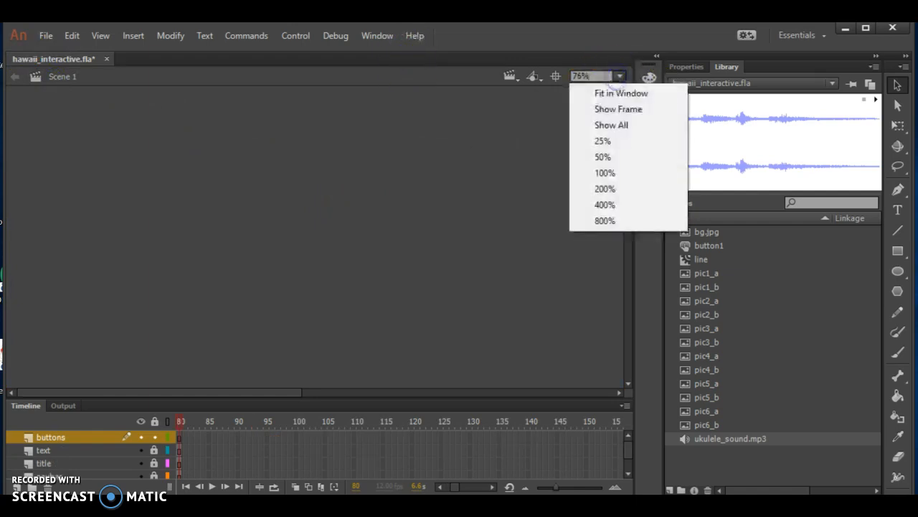
{"action": "left_click", "coordinate": [621, 95]}
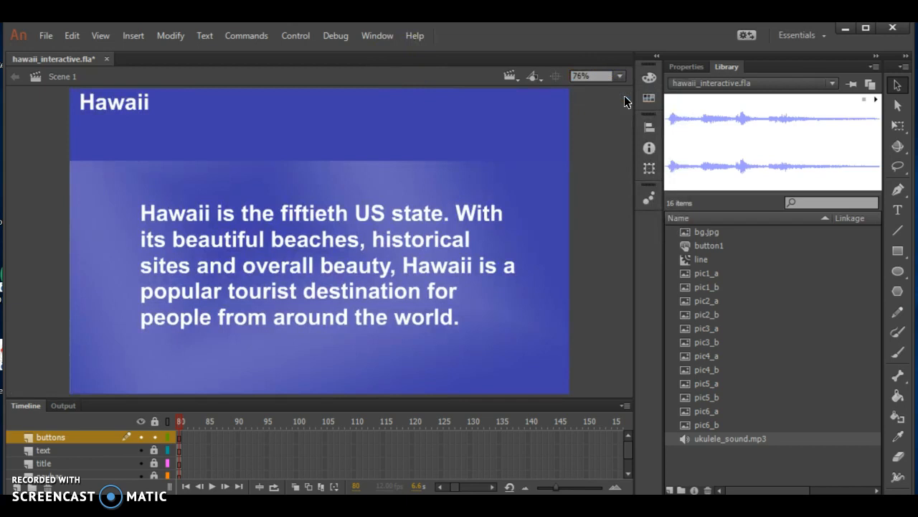
- Place an instance of button1 on the buttons layer, just below the Hawaii title in the page's banner
{"action": "left_click", "coordinate": [718, 248]}
{"action": "left_click_drag", "start_coordinate": [718, 248], "coordinate": [183, 162]}
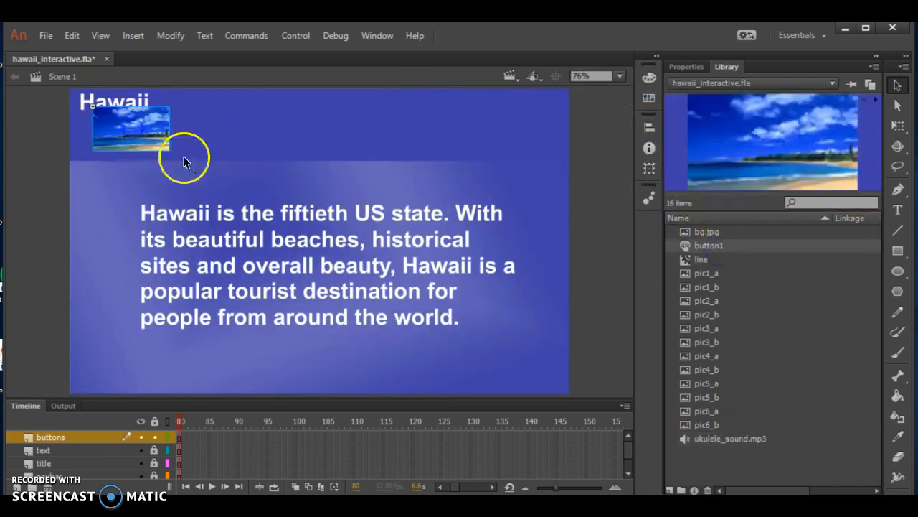
{"action": "double_click", "coordinate": [151, 141]}
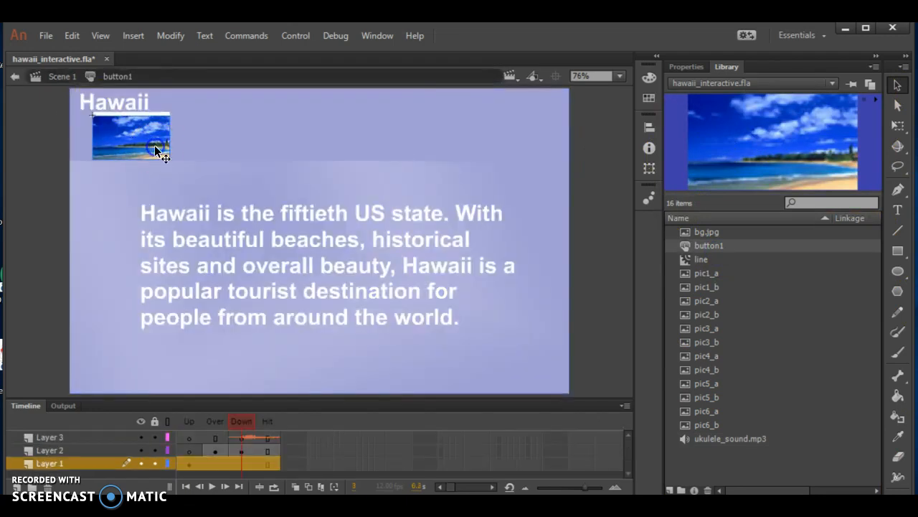
{"action": "left_click", "coordinate": [34, 77]}
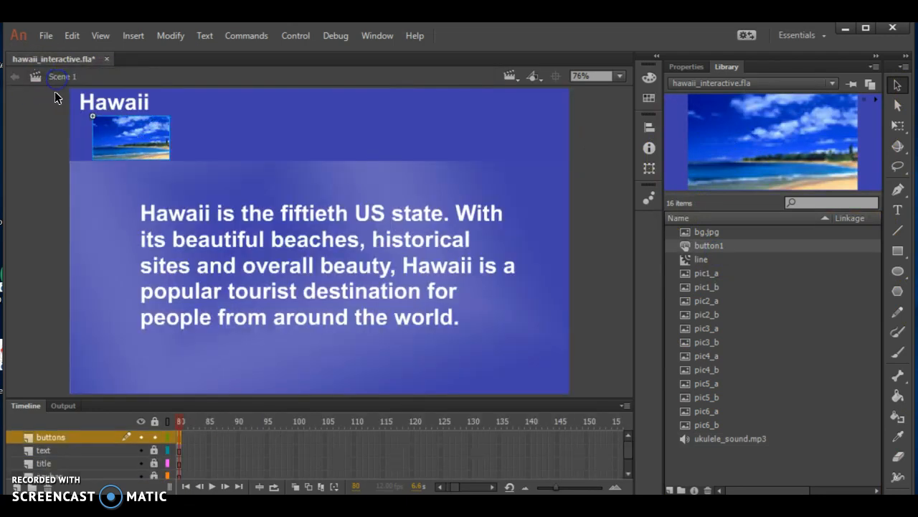
{"action": "mouse_move", "coordinate": [121, 142]}
{"action": "left_mouse_down"}
{"action": "mouse_move", "coordinate": [134, 141]}
{"action": "mouse_move", "coordinate": [122, 142]}
{"action": "left_mouse_up"}
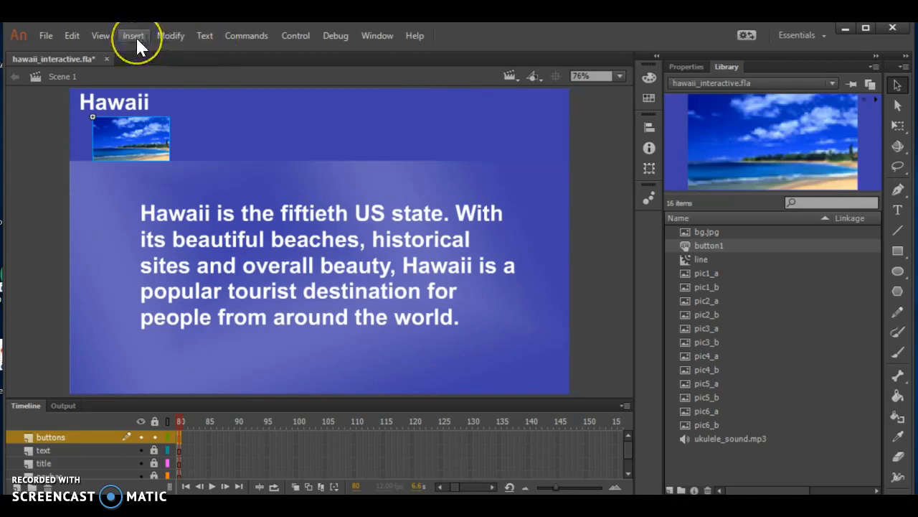
- Play the Scene 1 timeline on the stage
{"action": "left_click", "coordinate": [246, 36]}
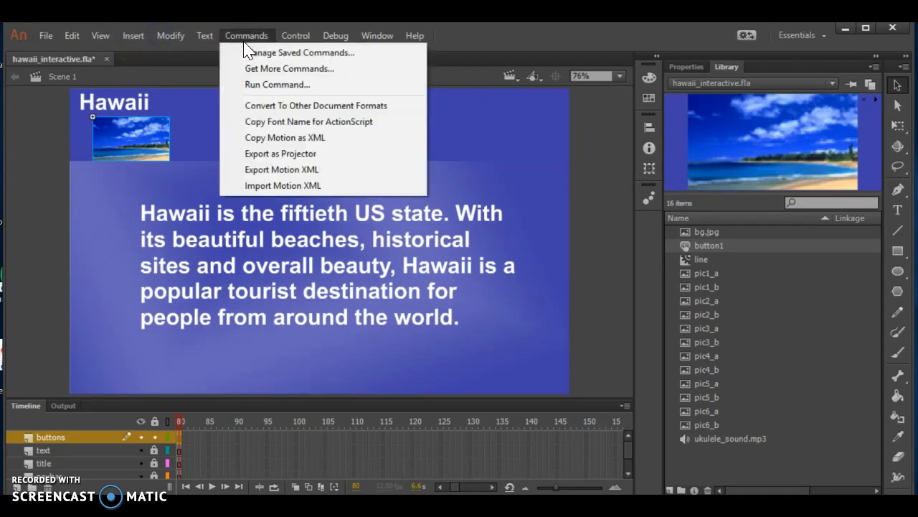
{"action": "mouse_move", "coordinate": [298, 34]}
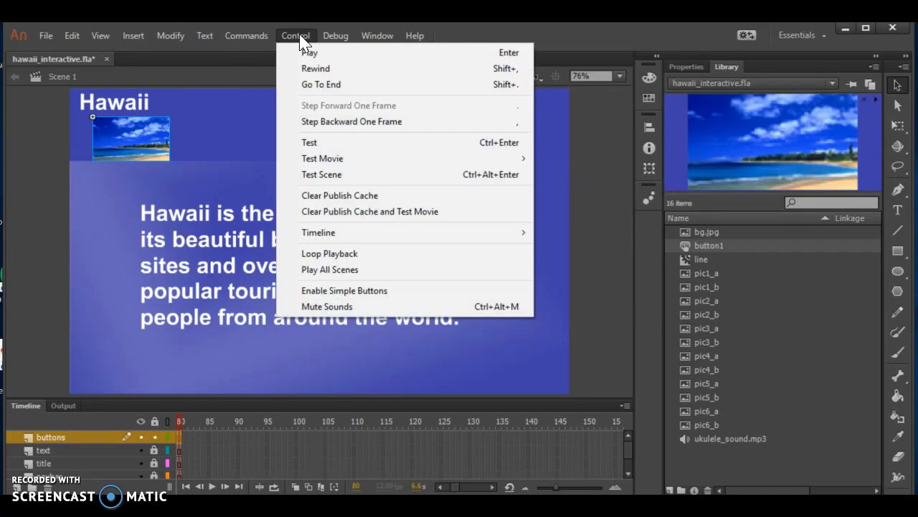
{"action": "left_click", "coordinate": [319, 52]}
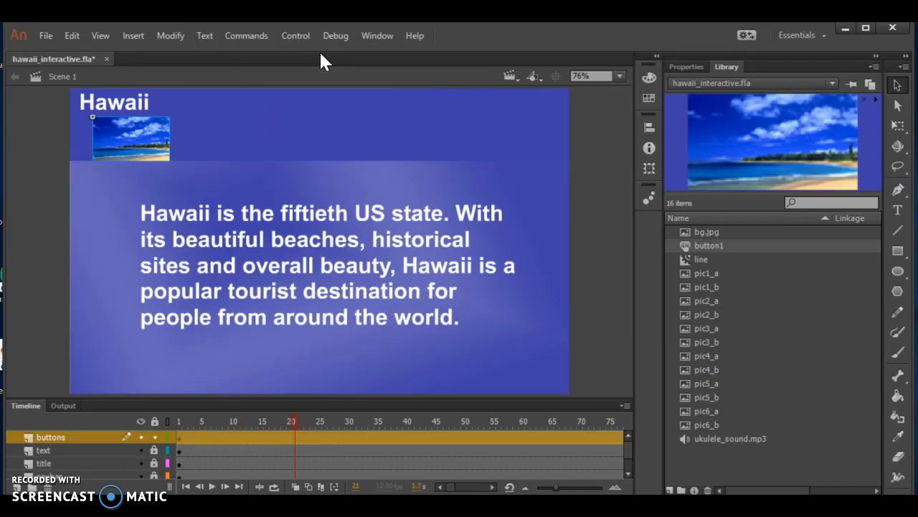
- Test the movie, trying the picture button's rollover line and its sound at different system volumes, and close the test window
{"action": "left_click", "coordinate": [289, 39]}
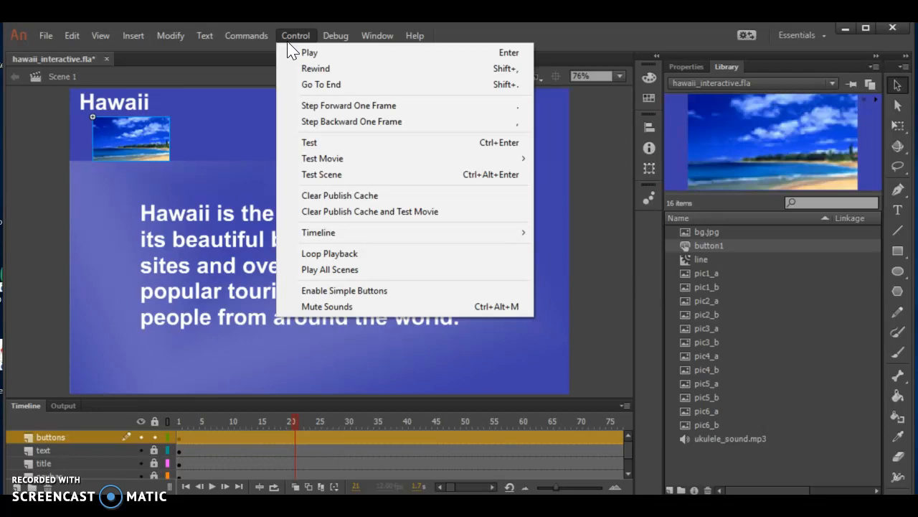
{"action": "left_click", "coordinate": [309, 142]}
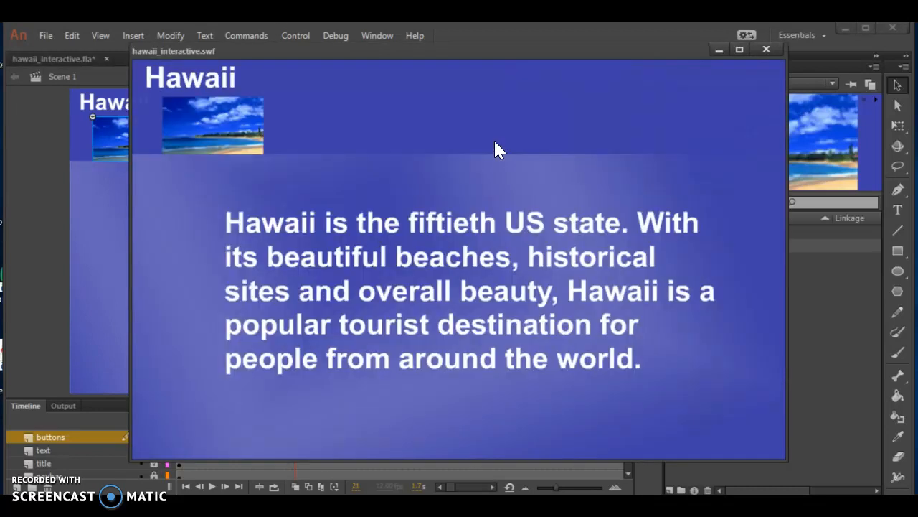
{"action": "left_click", "coordinate": [223, 133]}
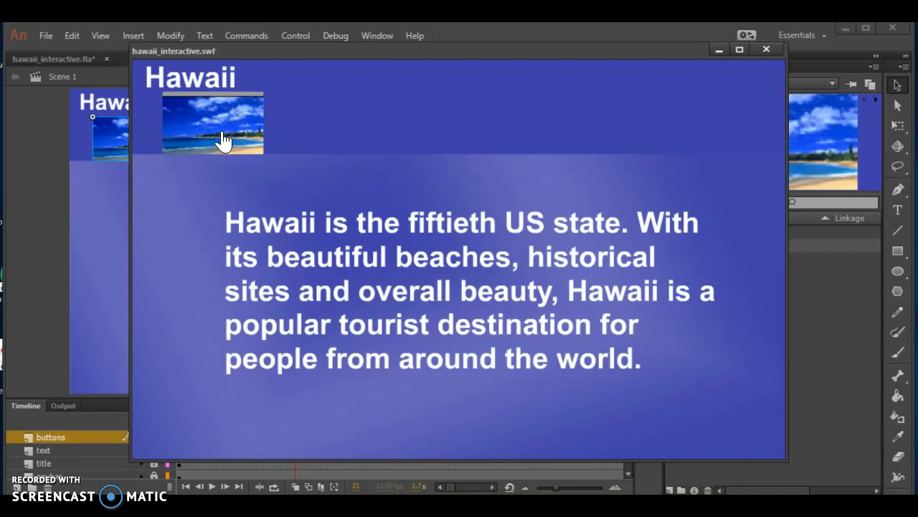
{"action": "left_click", "coordinate": [224, 138]}
{"action": "key", "text": "XF86AudioLowerVolume"}
{"action": "key", "text": "XF86AudioLowerVolume"}
{"action": "key", "text": "XF86AudioLowerVolume"}
{"action": "key", "text": "XF86AudioLowerVolume"}
{"action": "key", "text": "XF86AudioLowerVolume"}
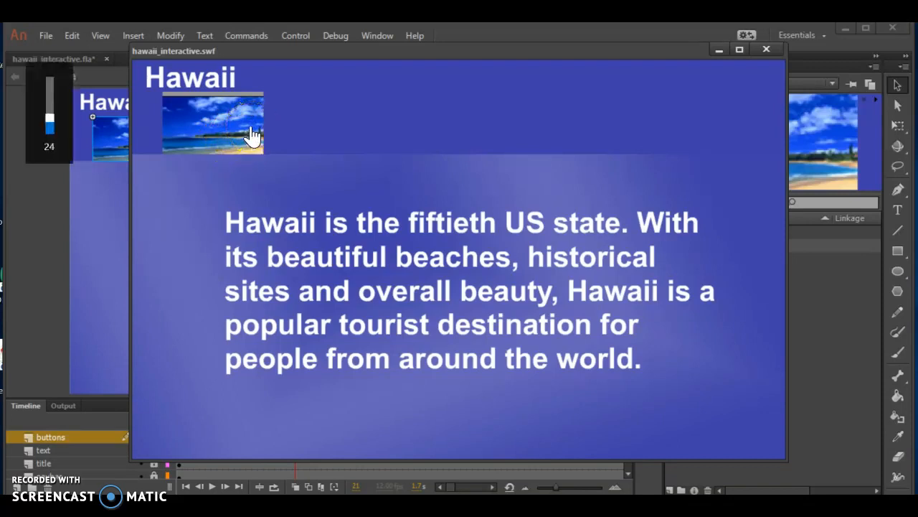
{"action": "key", "text": "XF86AudioRaiseVolume"}
{"action": "key", "text": "XF86AudioRaiseVolume"}
{"action": "key", "text": "XF86AudioRaiseVolume"}
{"action": "key", "text": "XF86AudioRaiseVolume"}
{"action": "key", "text": "XF86AudioRaiseVolume"}
{"action": "key", "text": "XF86AudioRaiseVolume"}
{"action": "key", "text": "XF86AudioRaiseVolume"}
{"action": "key", "text": "XF86AudioRaiseVolume"}
{"action": "key", "text": "XF86AudioRaiseVolume"}
{"action": "key", "text": "XF86AudioRaiseVolume"}
{"action": "key", "text": "XF86AudioRaiseVolume"}
{"action": "key", "text": "XF86AudioRaiseVolume"}
{"action": "key", "text": "XF86AudioRaiseVolume"}
{"action": "key", "text": "XF86AudioRaiseVolume"}
{"action": "key", "text": "XF86AudioRaiseVolume"}
{"action": "key", "text": "XF86AudioRaiseVolume"}
{"action": "key", "text": "XF86AudioRaiseVolume"}
{"action": "key", "text": "XF86AudioRaiseVolume"}
{"action": "key", "text": "XF86AudioRaiseVolume"}
{"action": "key", "text": "XF86AudioRaiseVolume"}
{"action": "left_click", "coordinate": [243, 127]}
{"action": "left_click", "coordinate": [247, 127]}
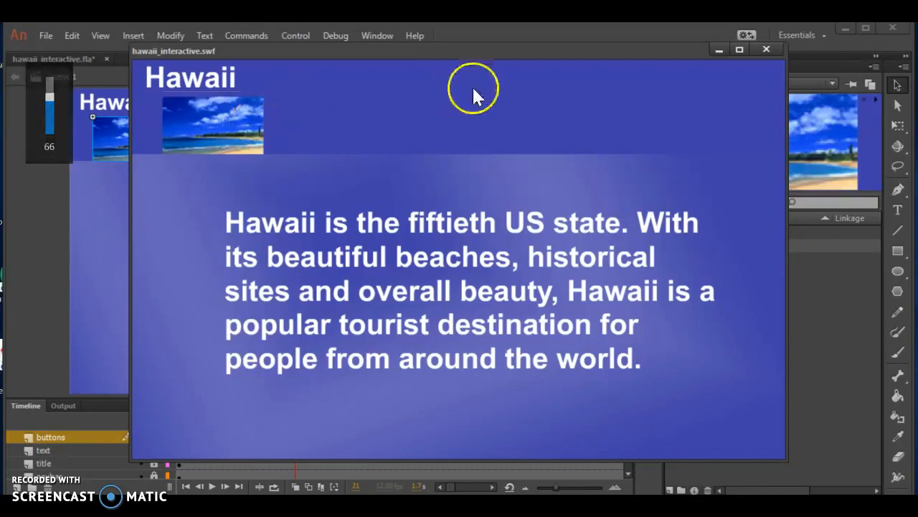
{"action": "left_click", "coordinate": [194, 132]}
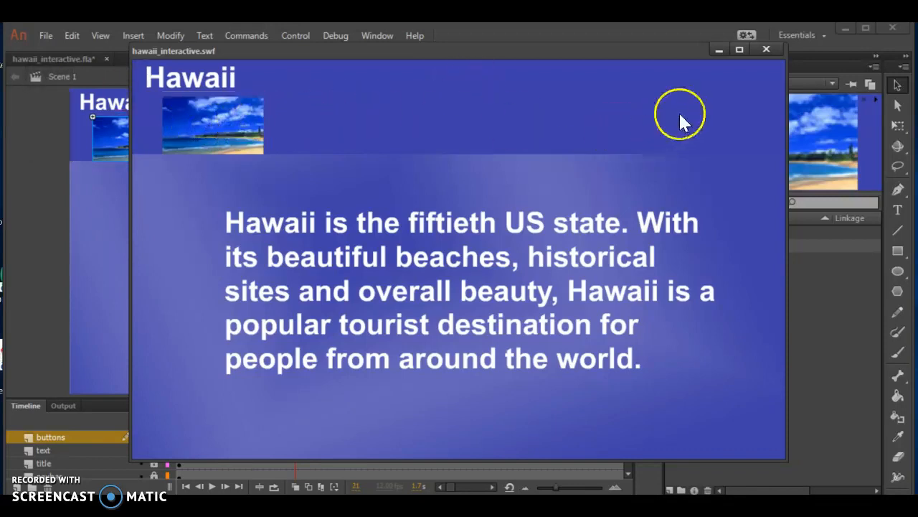
{"action": "left_click", "coordinate": [761, 49]}
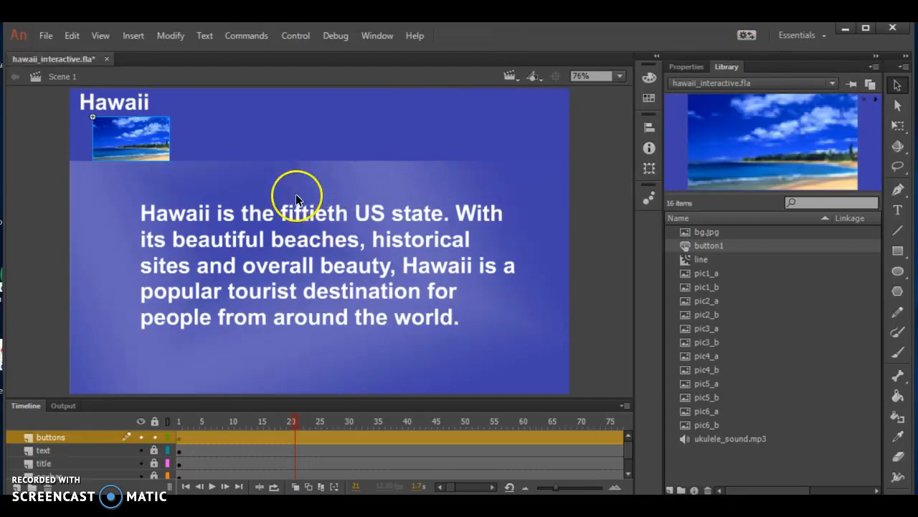